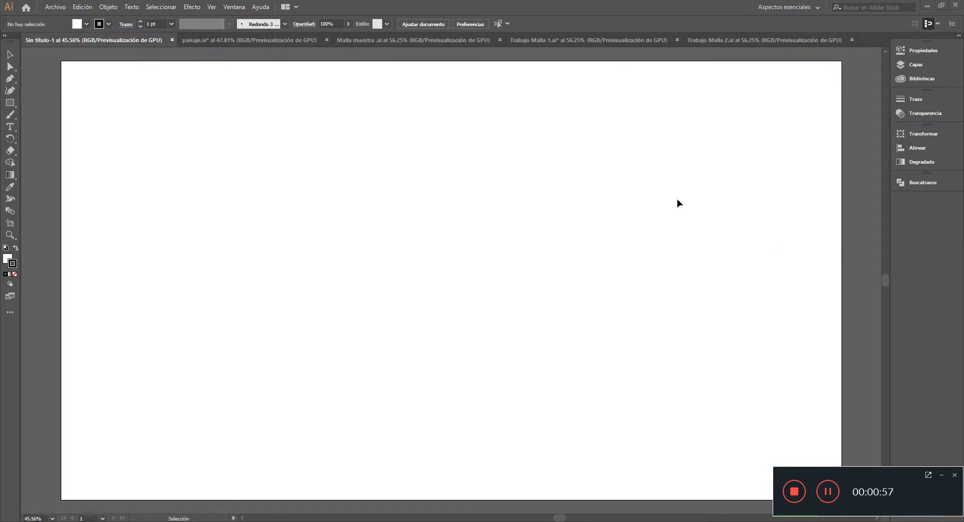
Activate the Paintbrush tool and set the stroke colour to none.
left_click(9, 115)
left_click(7, 259)
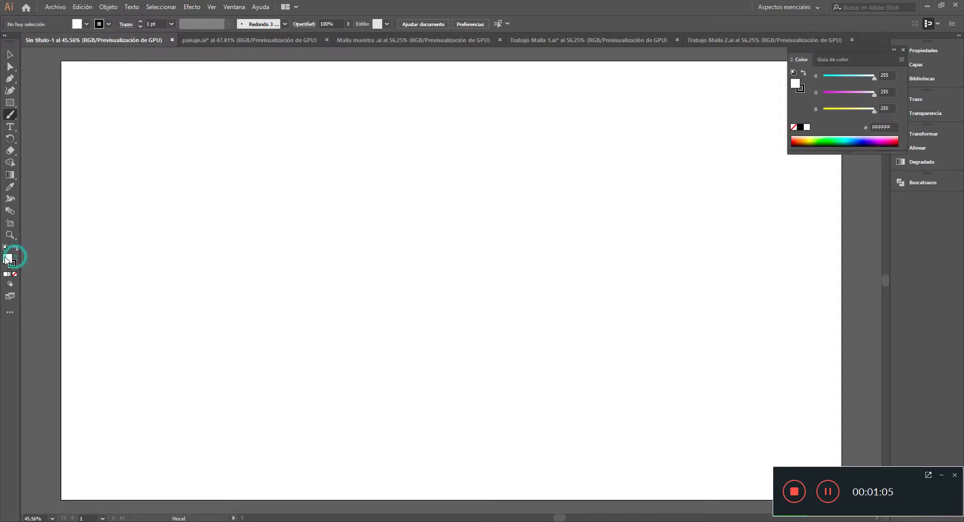
left_click(12, 271)
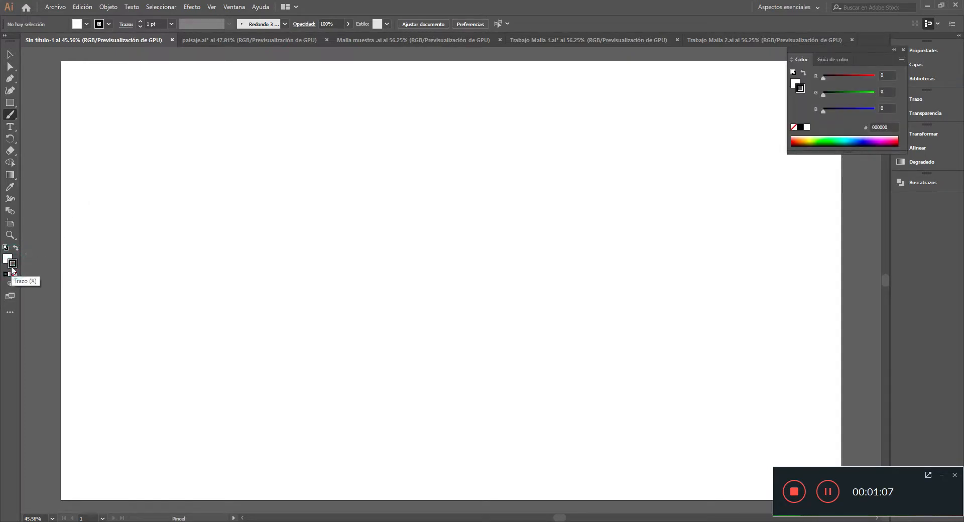
left_click(14, 274)
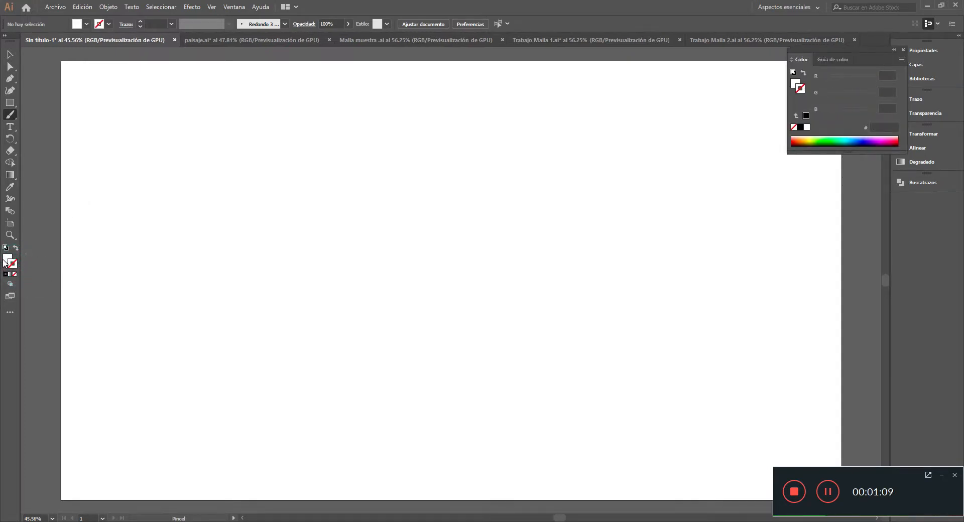
Set the fill to solid red D81A1A with the colour picker and dismiss the floating colour settings.
left_click(6, 258)
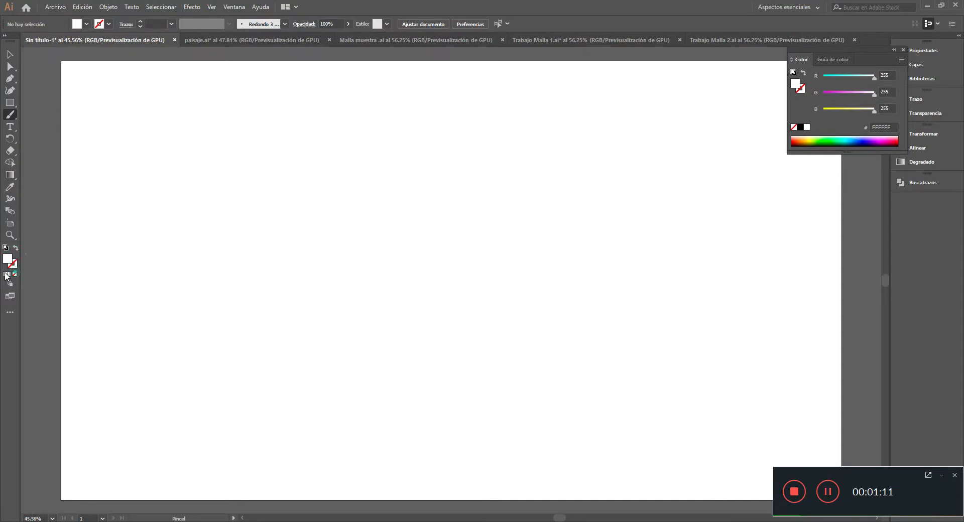
left_click(6, 274)
left_click(7, 257)
double_click(8, 257)
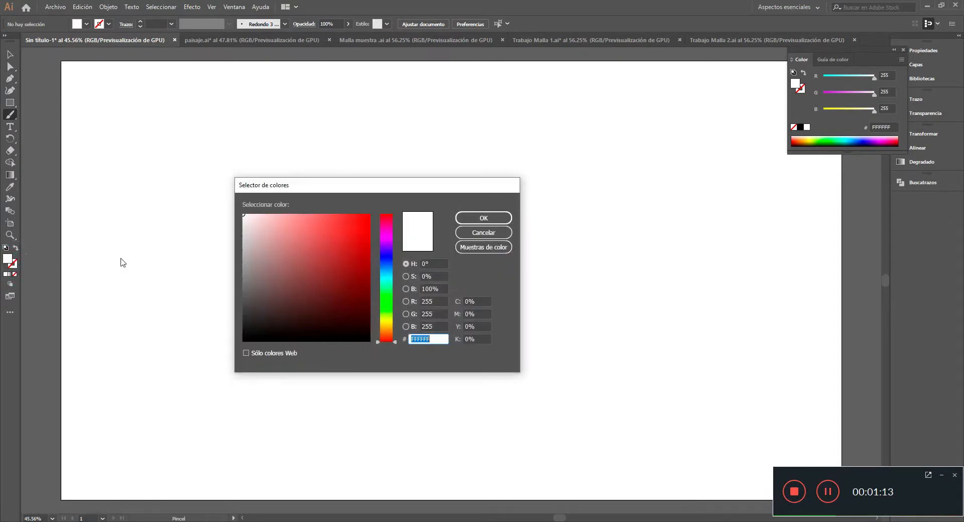
left_click(355, 233)
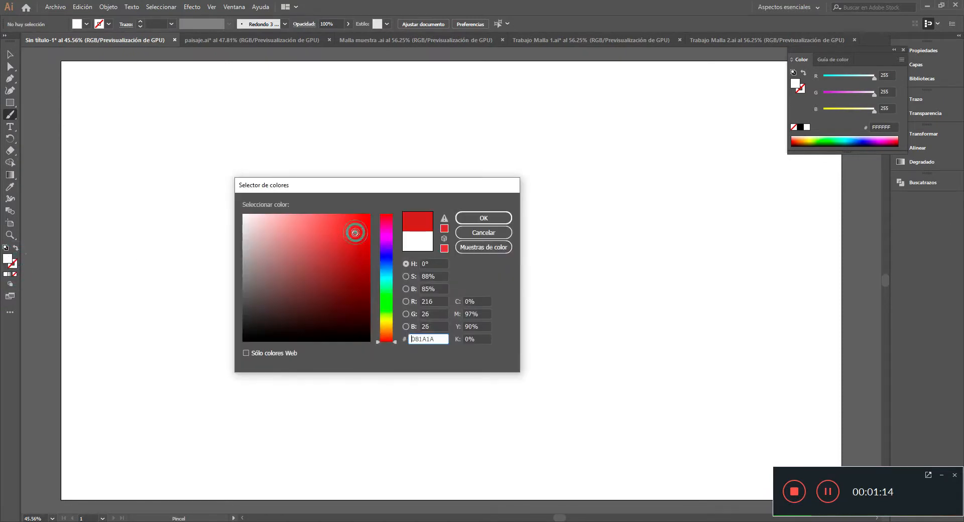
left_click(484, 218)
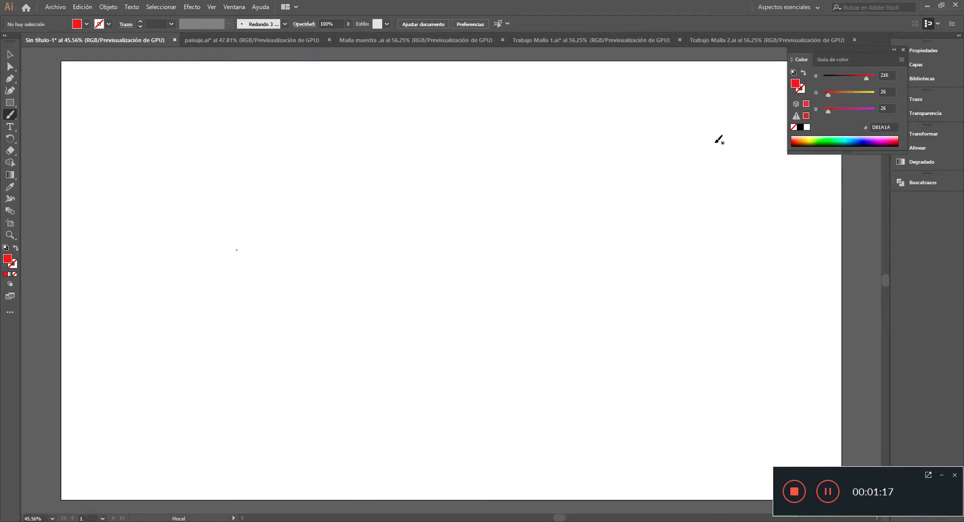
left_click(901, 51)
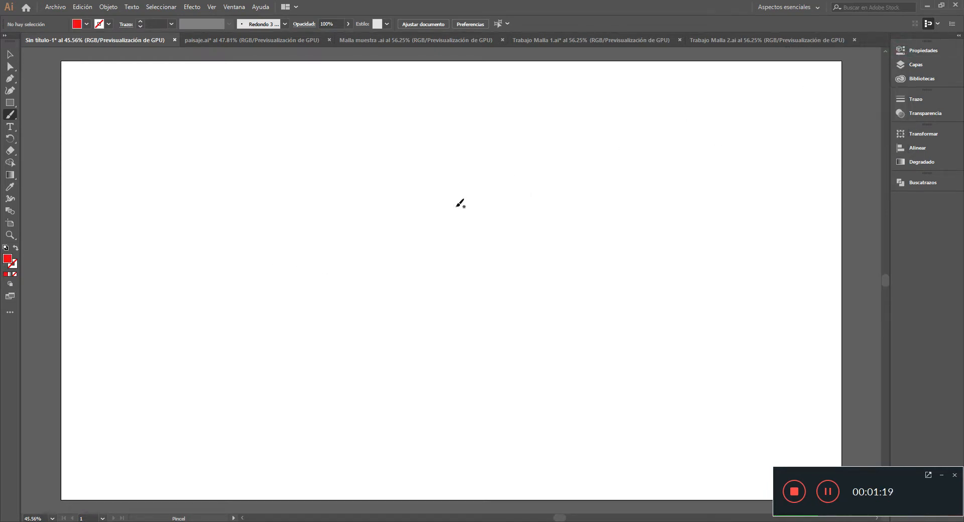
Paint seven separate freehand curved red strokes spread across the upper and middle parts of the artboard.
mouse_move(181, 227)
left_mouse_down()
mouse_move(296, 160)
mouse_move(351, 156)
left_mouse_up()
mouse_move(215, 272)
left_mouse_down()
mouse_move(253, 252)
mouse_move(440, 220)
left_mouse_up()
mouse_move(294, 319)
left_mouse_down()
mouse_move(427, 298)
mouse_move(440, 281)
mouse_move(521, 260)
left_mouse_up()
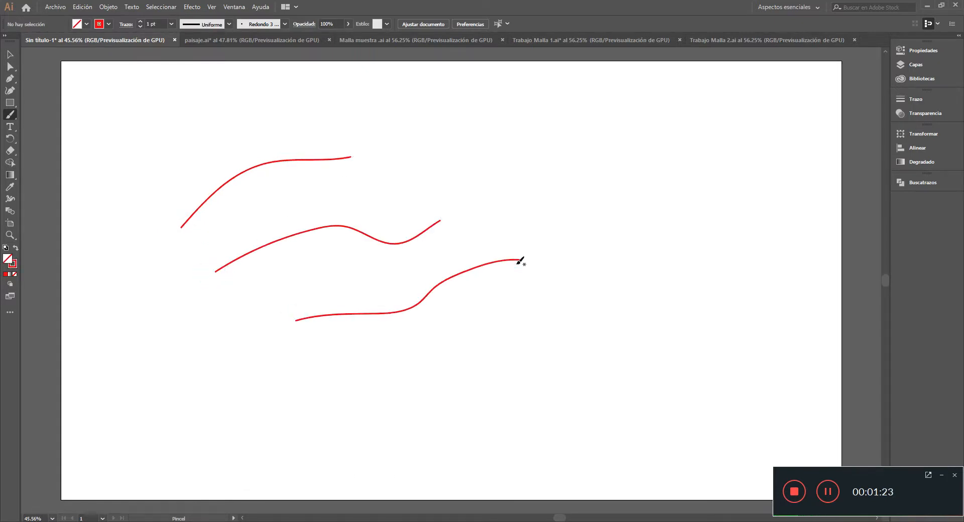
mouse_move(436, 335)
left_mouse_down()
mouse_move(637, 280)
mouse_move(680, 258)
left_mouse_up()
mouse_move(584, 221)
left_mouse_down()
mouse_move(645, 135)
mouse_move(737, 121)
left_mouse_up()
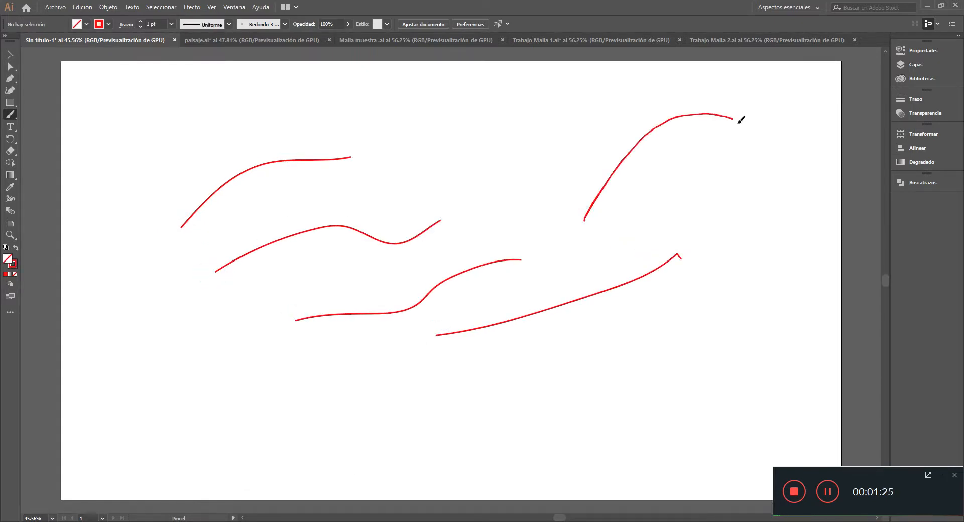
mouse_move(544, 182)
left_mouse_down()
mouse_move(490, 129)
mouse_move(439, 111)
left_mouse_up()
left_click_drag(453, 169, 380, 158)
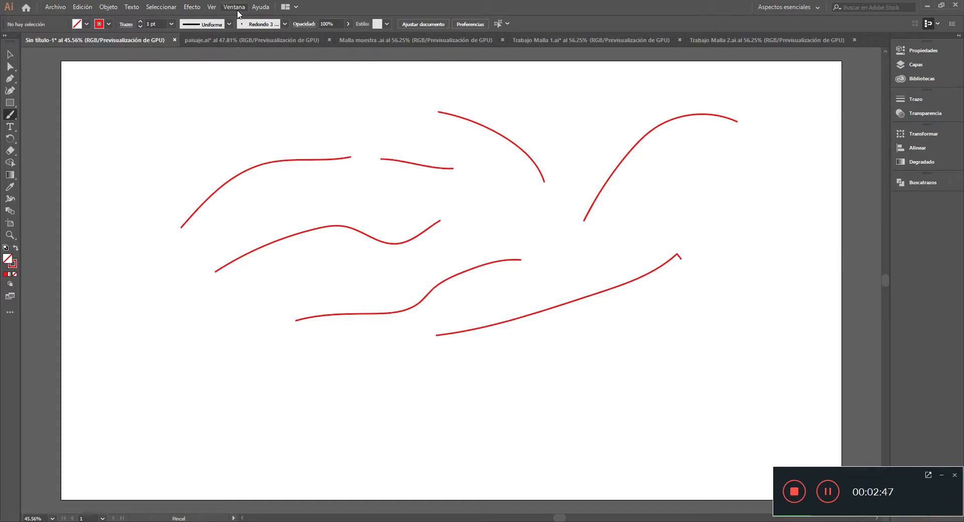
Display the document's layers and expand Capa 1 to list its individual paths.
left_click(238, 11)
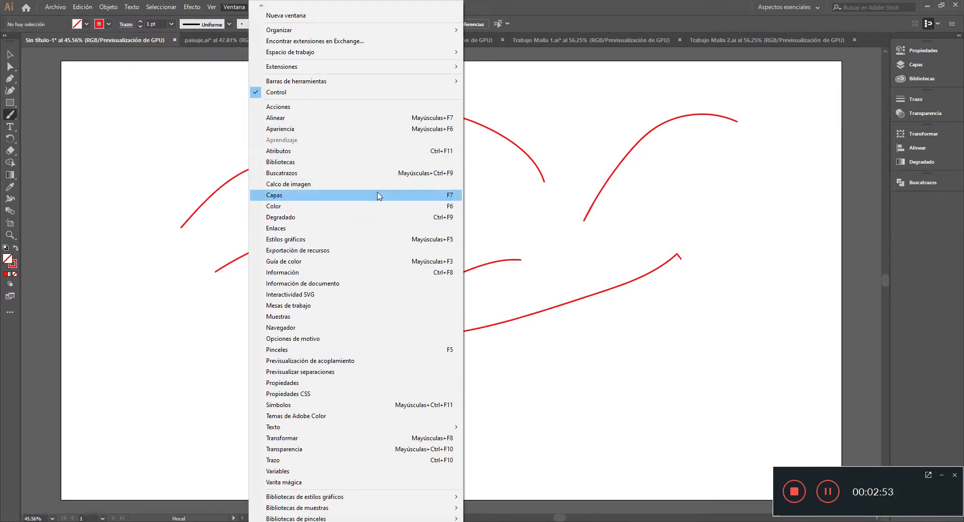
left_click(296, 196)
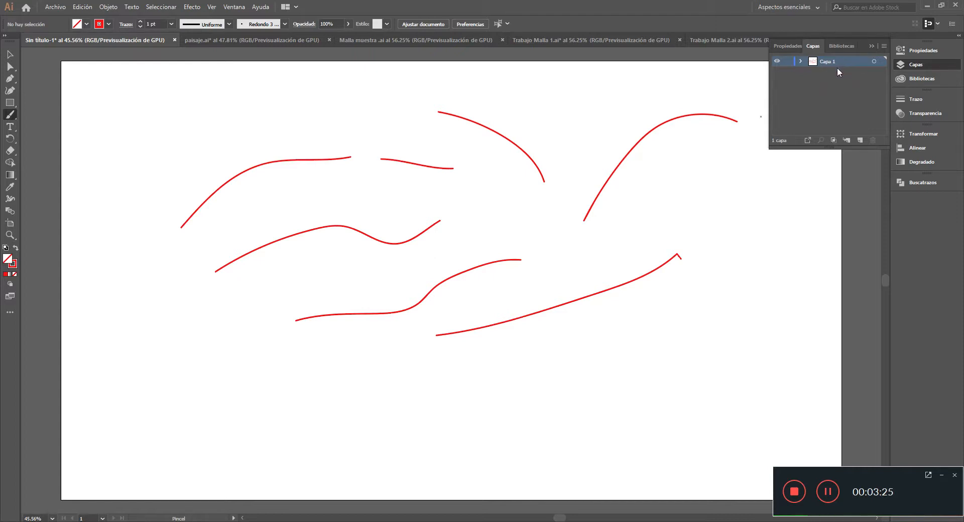
left_click(801, 60)
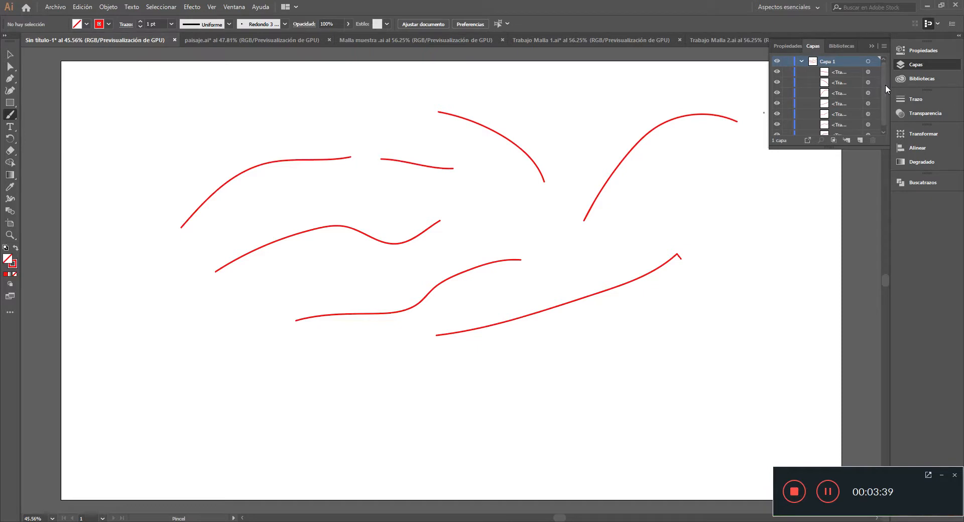
mouse_move(885, 85)
left_mouse_down()
mouse_move(885, 104)
mouse_move(882, 68)
mouse_move(893, 117)
mouse_move(882, 71)
mouse_move(883, 98)
mouse_move(885, 89)
left_mouse_up()
Select the large arched path on the artboard, then the short path near the upper middle, and clear the selection.
left_click(9, 58)
left_click(523, 150)
left_click(619, 165)
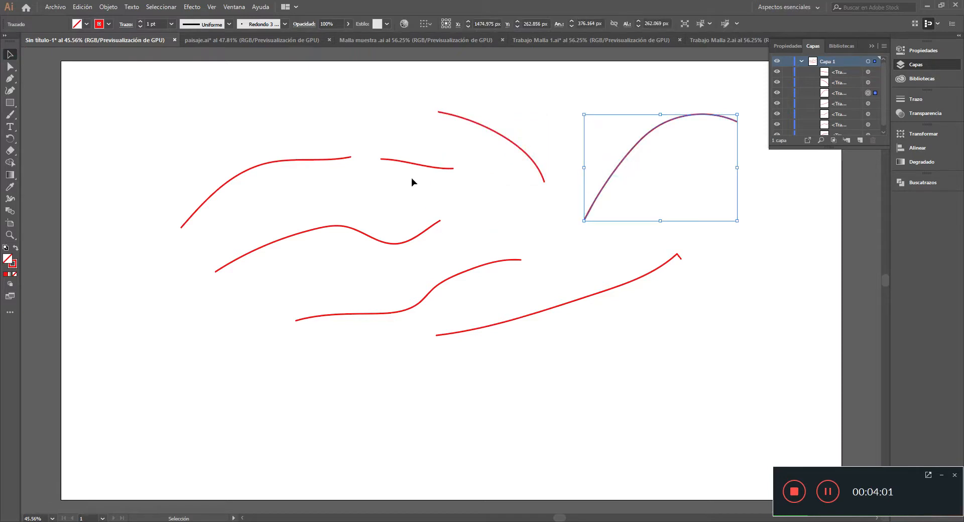
left_click(409, 164)
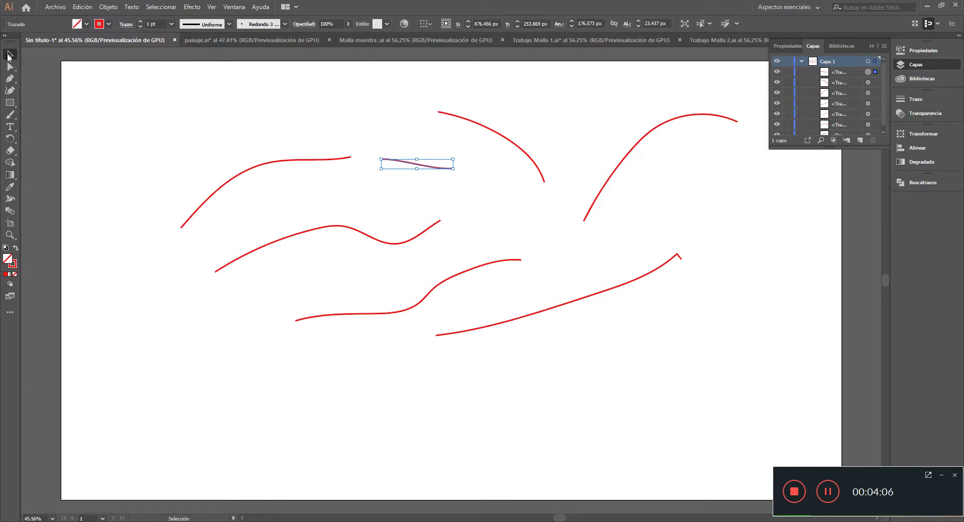
left_click(419, 193)
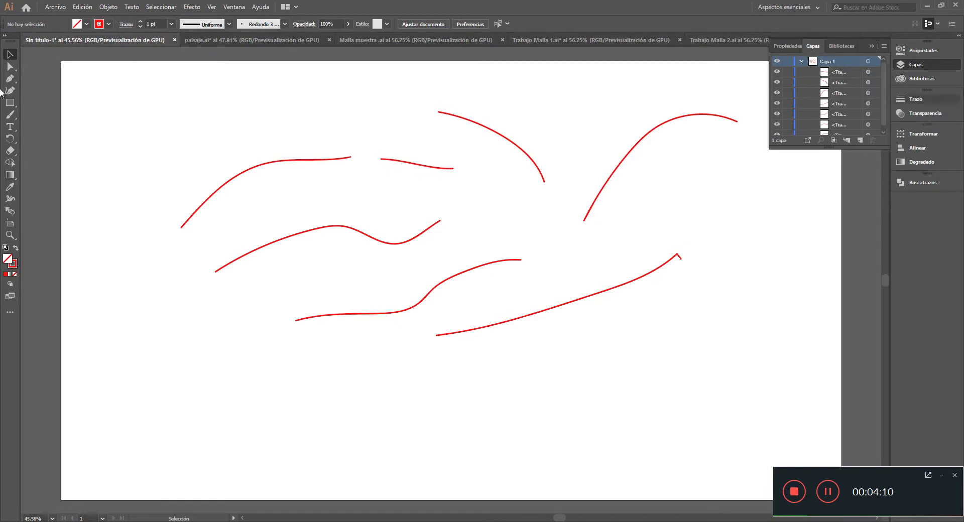
Move the Capas panel into its own group below Buscatrazos and keep it expanded.
left_click_drag(921, 61, 923, 210)
left_click(909, 190)
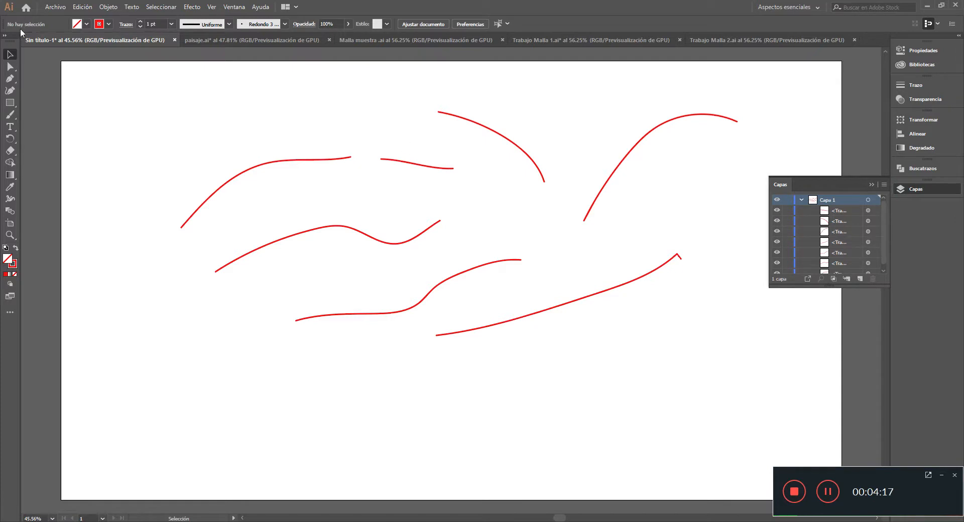
Select each path of Capa 1 in turn from the layer list, going from the topmost entry to the lowest.
left_click(9, 55)
left_click_drag(884, 222, 887, 233)
left_click(846, 208)
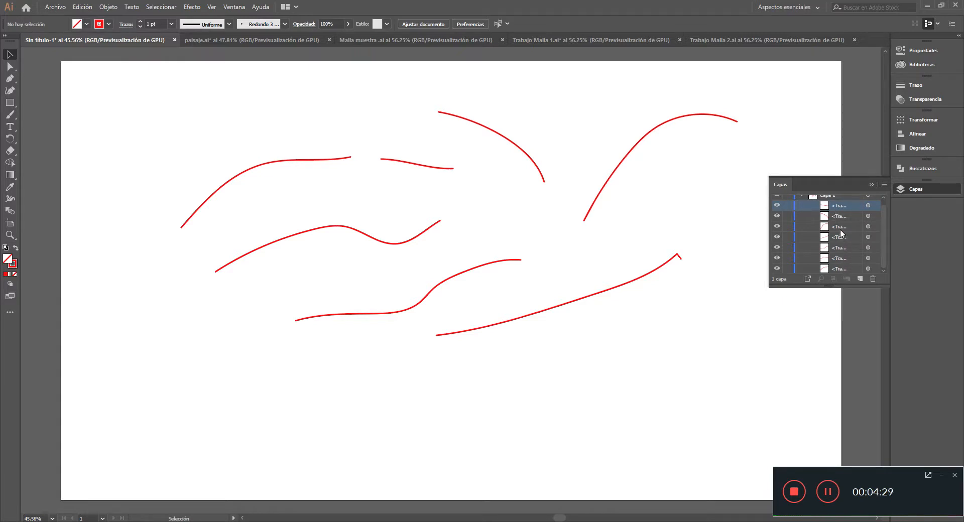
scroll(885, 224, "up", 1)
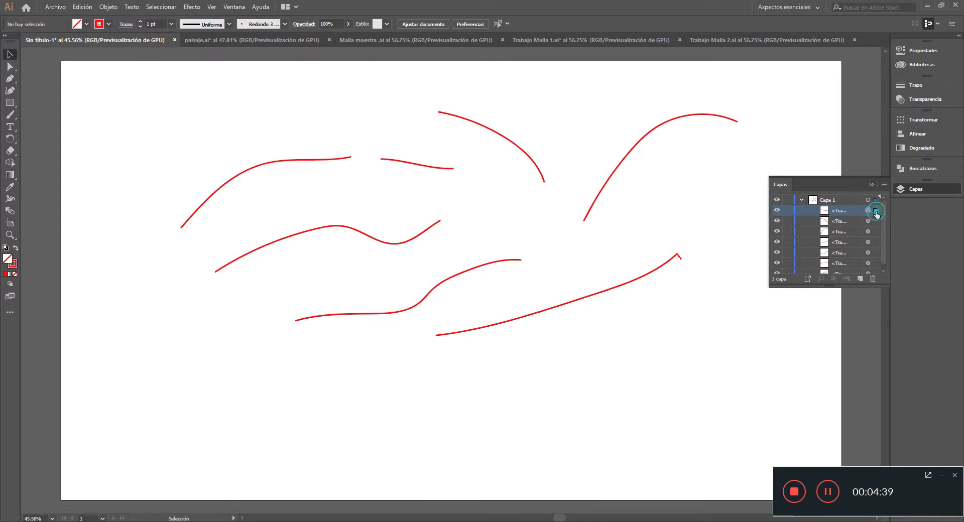
left_click(876, 212)
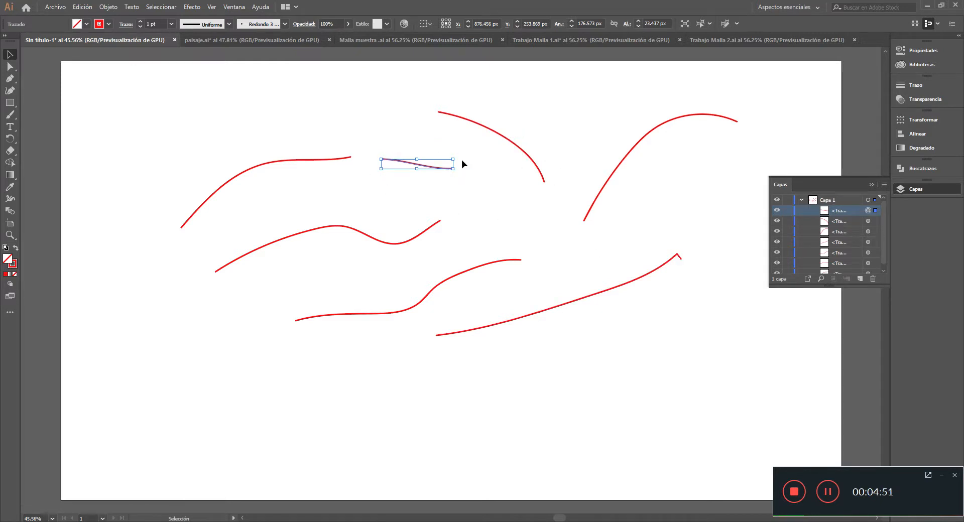
left_click(875, 222)
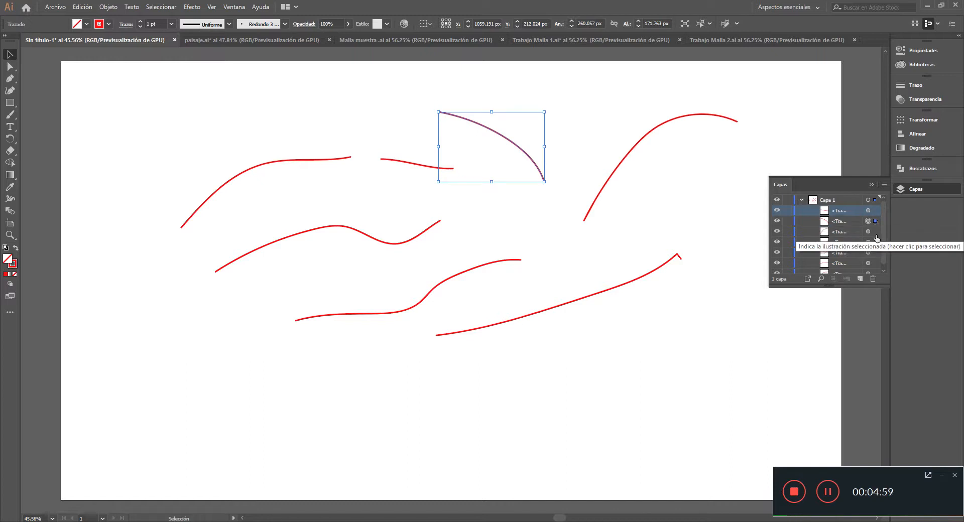
left_click(875, 232)
left_click(875, 242)
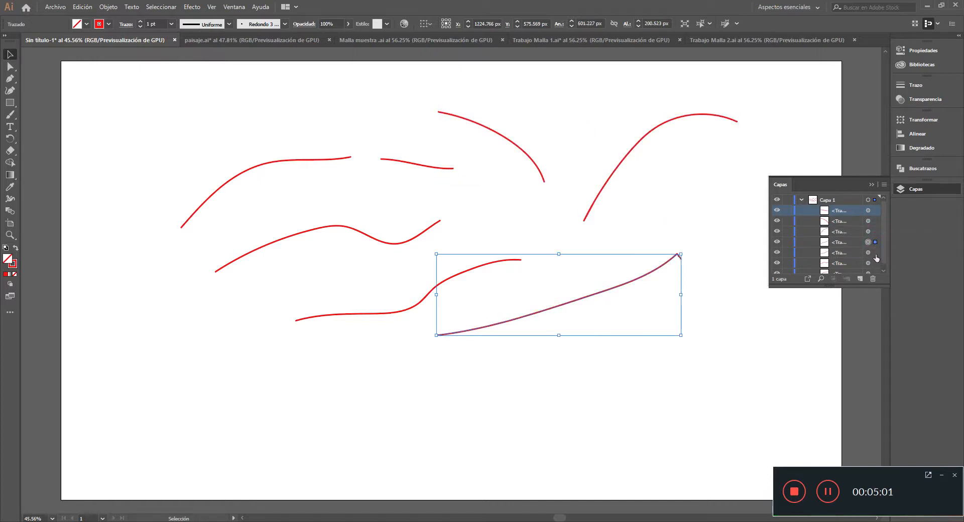
left_click(875, 252)
left_click(875, 263)
left_click(883, 258)
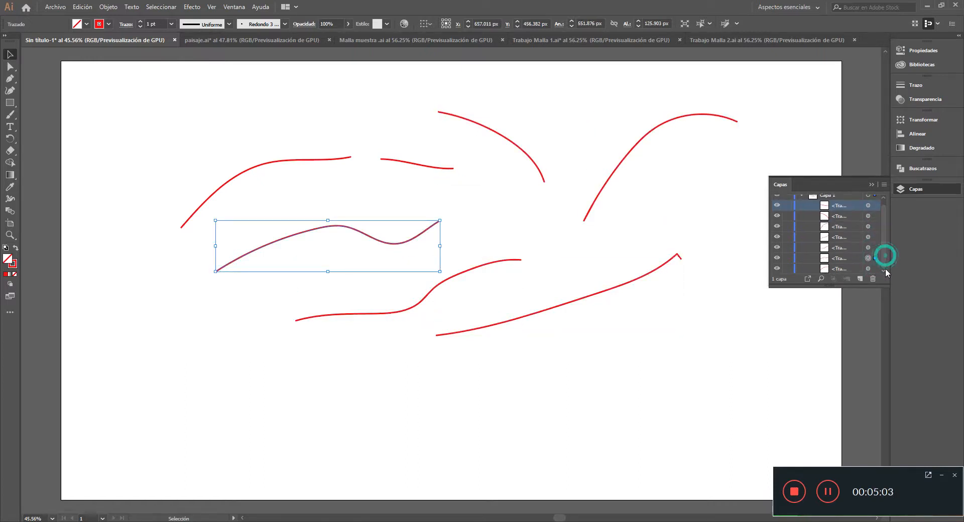
left_click(875, 269)
Select the Capa 1 paths in reverse order from the layer list, finishing on the topmost entry.
left_click(876, 258)
left_click(875, 248)
left_click(875, 237)
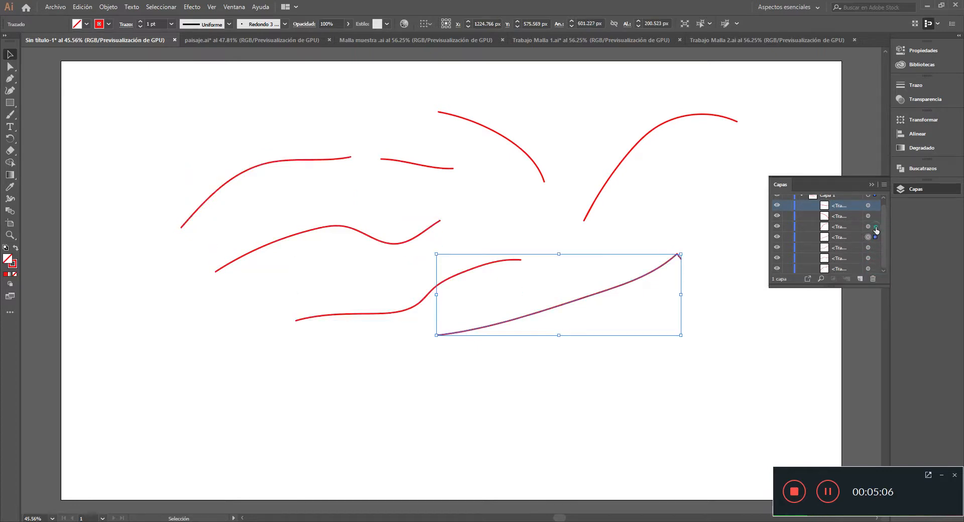
left_click(875, 226)
left_click(876, 216)
scroll(883, 221, "up", 1)
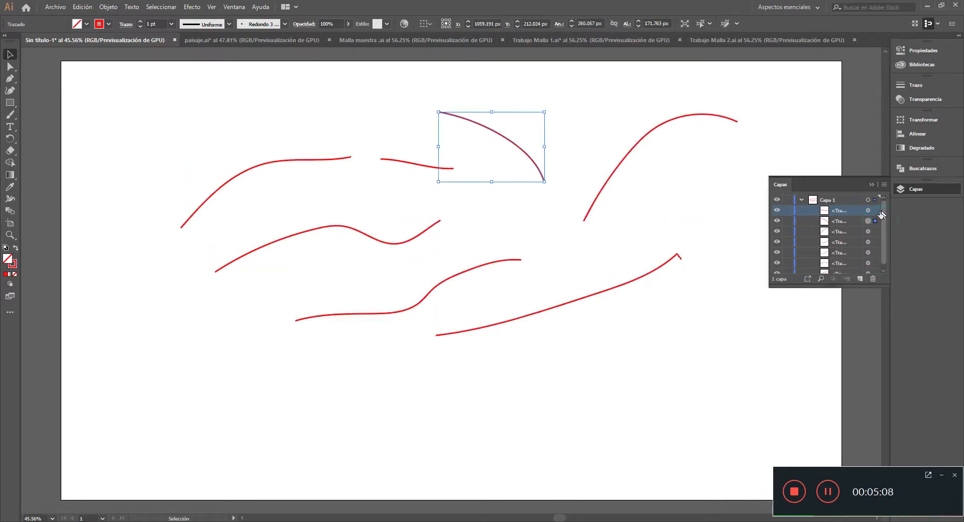
left_click(875, 211)
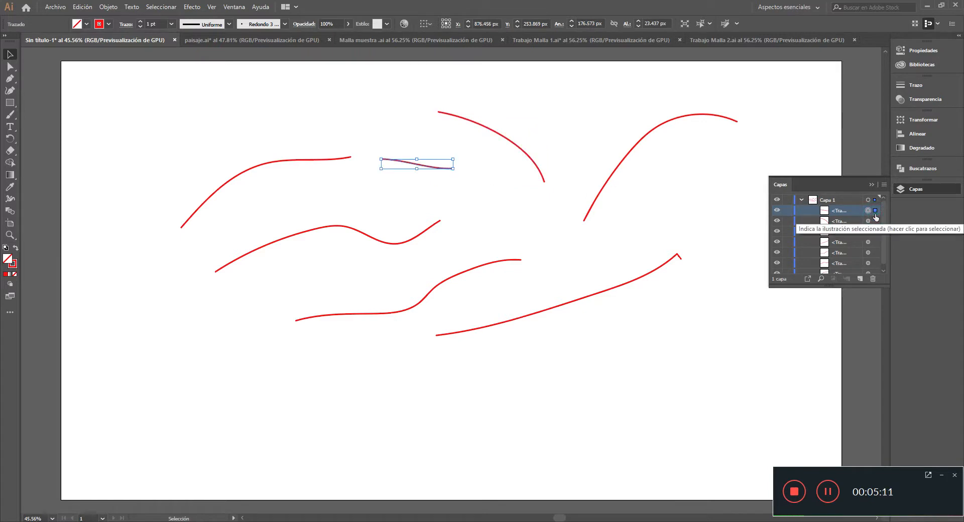
left_click(811, 213)
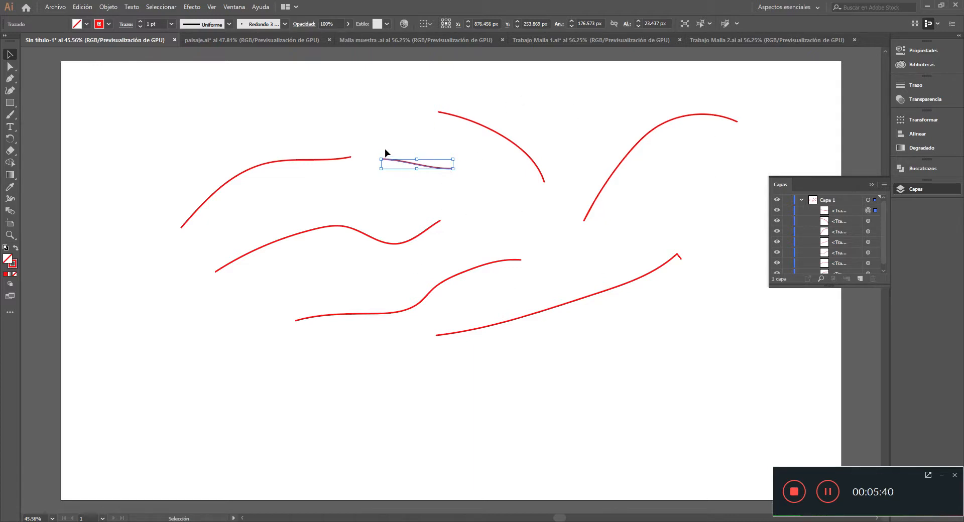
Hide the topmost path, try to select it on the artboard, and show it again.
left_click(777, 212)
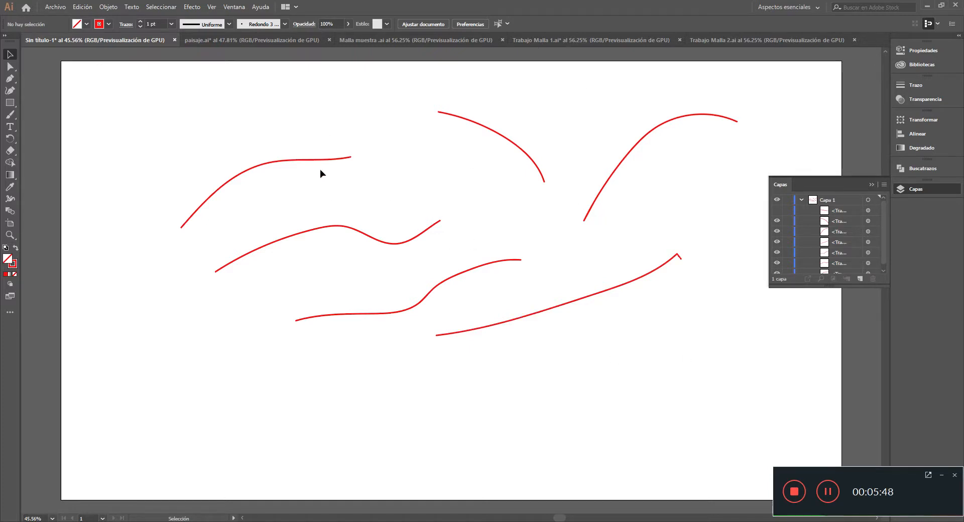
left_click(411, 158)
left_click(420, 173)
left_click(777, 212)
Hide every path in Capa 1 except the large arched one at the artboard's upper right.
left_click(777, 274)
left_click(777, 263)
left_click(777, 253)
left_click(777, 242)
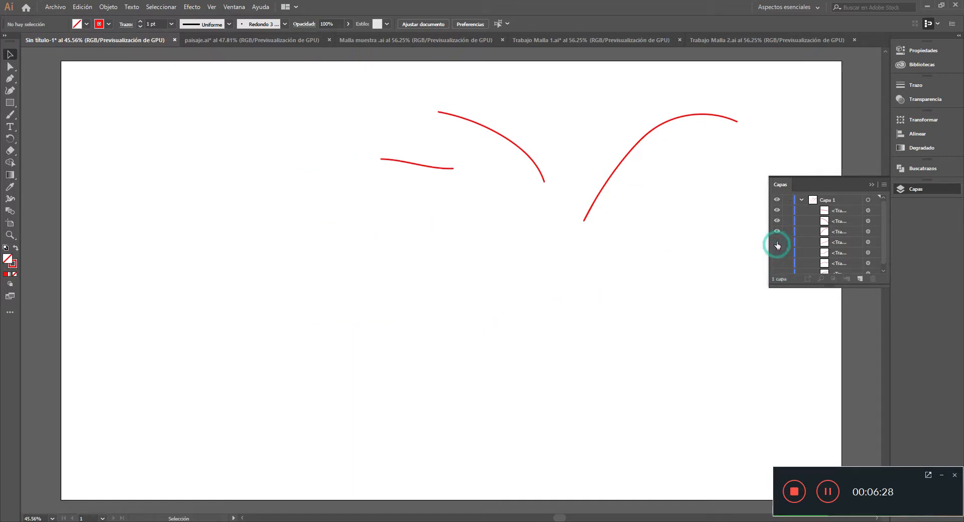
left_click(776, 220)
left_click(776, 211)
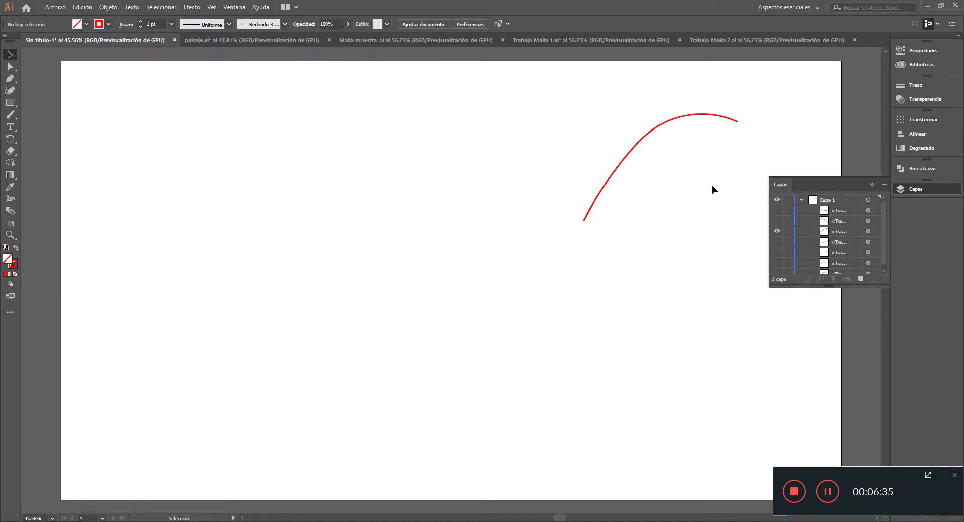
Make all the hidden paths of Capa 1 visible again.
left_click(776, 211)
left_click(776, 221)
left_click(777, 242)
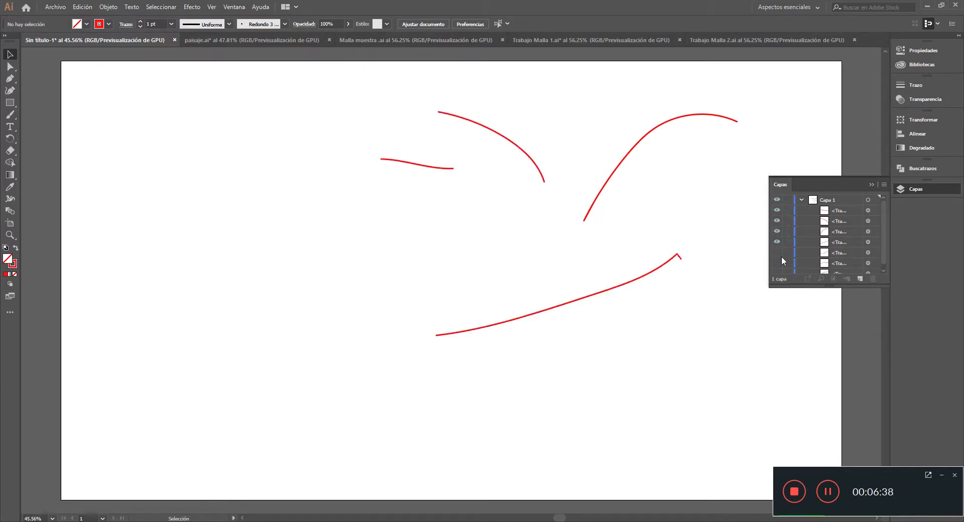
left_click(777, 253)
left_click(777, 264)
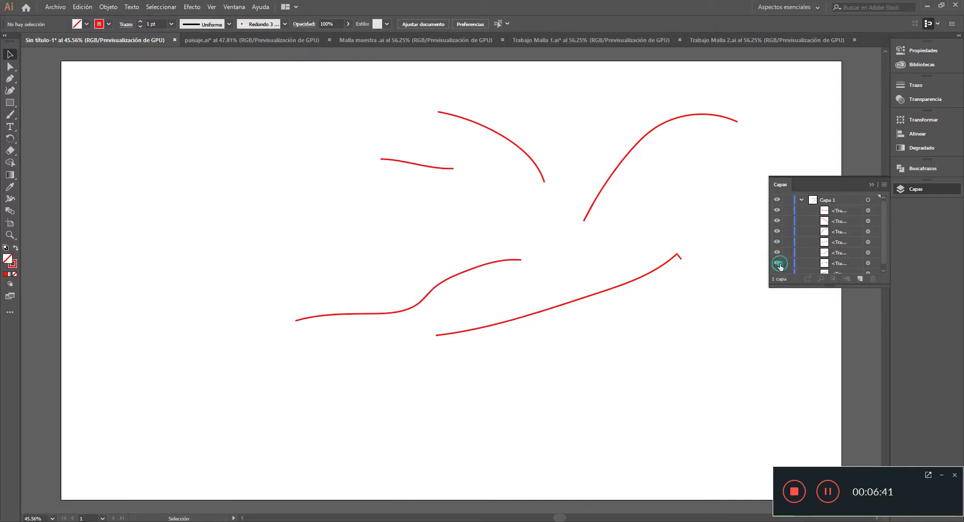
left_click(778, 273)
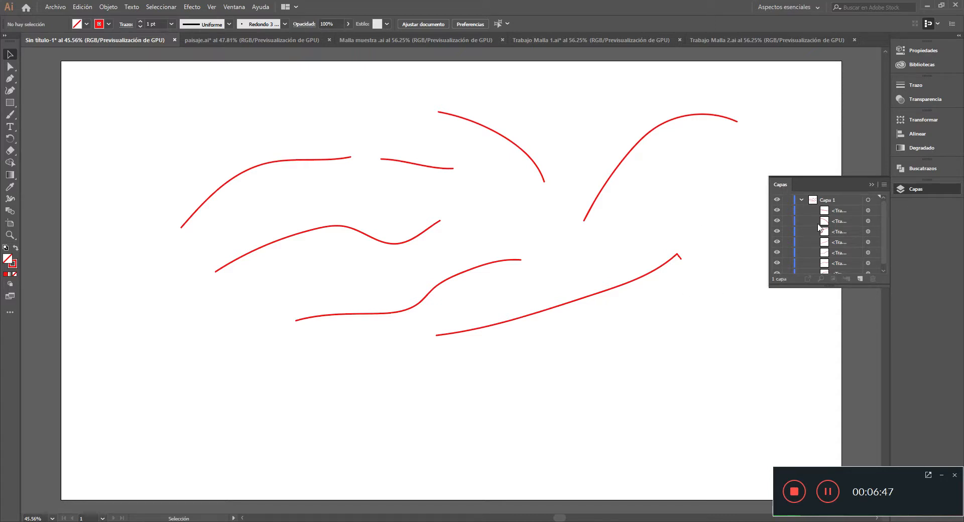
Lock the topmost path of Capa 1 while moving the large arched path slightly up and to the right, and unlock it again.
left_click(659, 126)
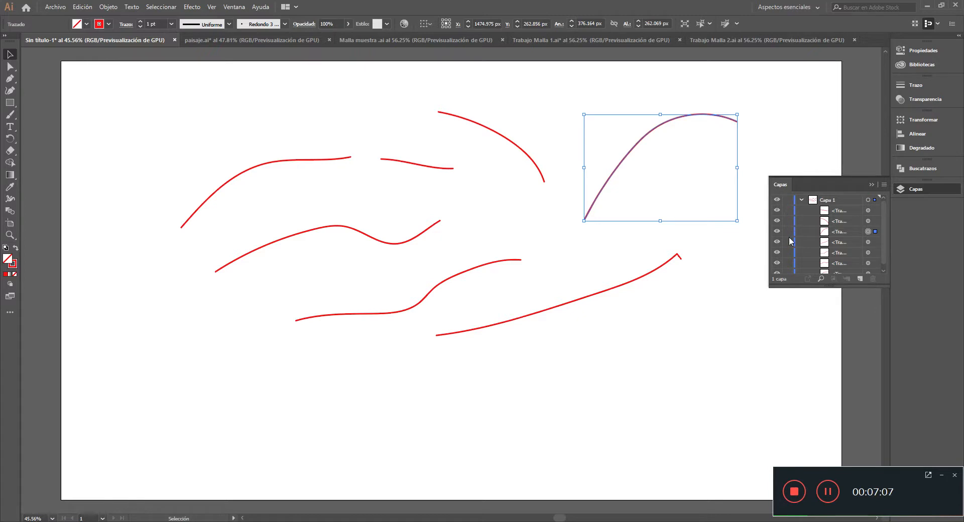
left_click(802, 214)
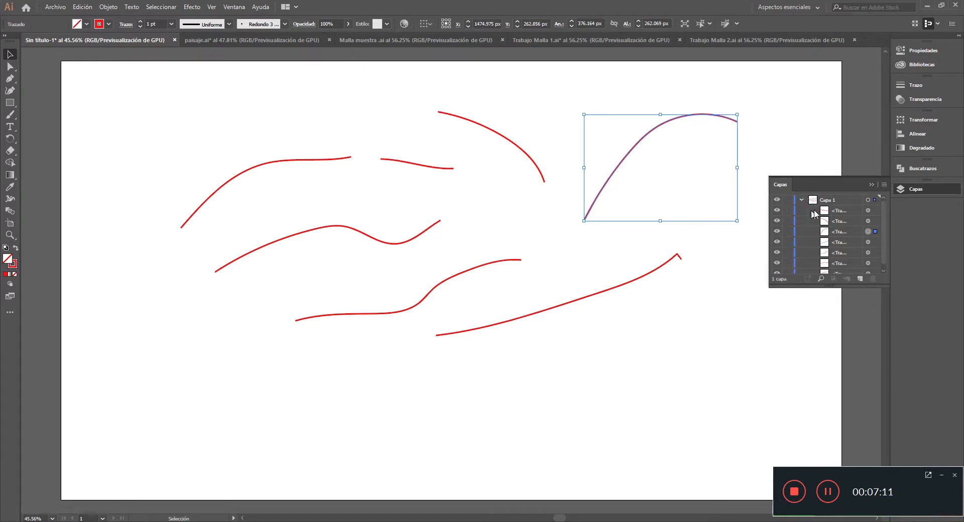
left_click(787, 213)
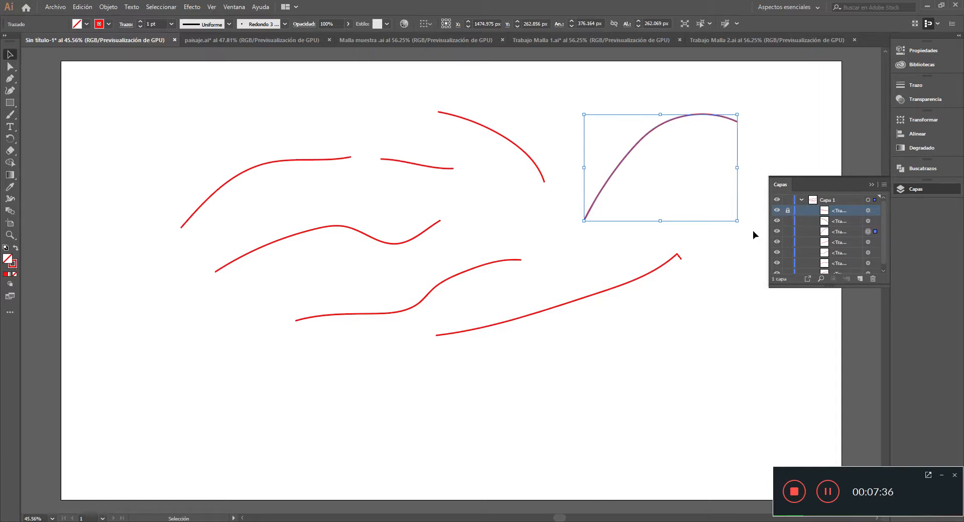
mouse_move(638, 143)
left_mouse_down()
mouse_move(601, 161)
mouse_move(646, 139)
left_mouse_up()
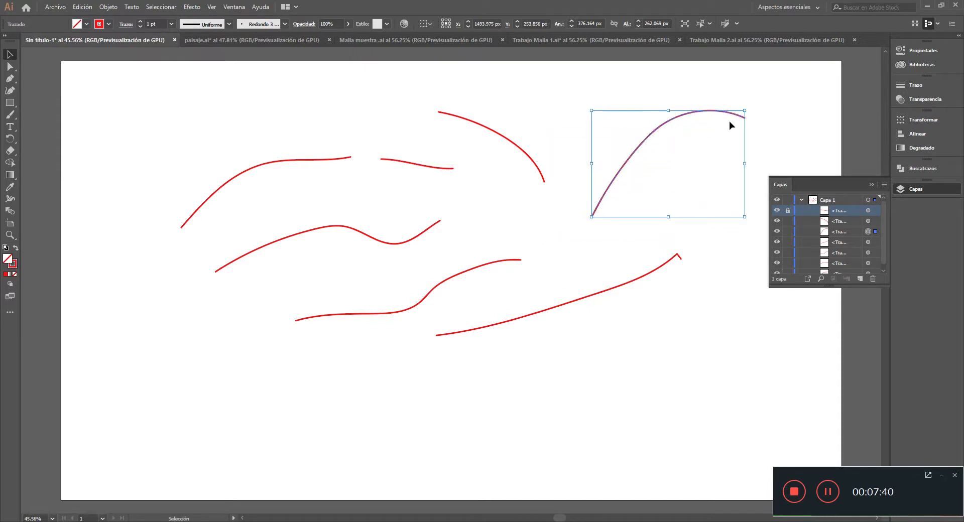
left_click(787, 211)
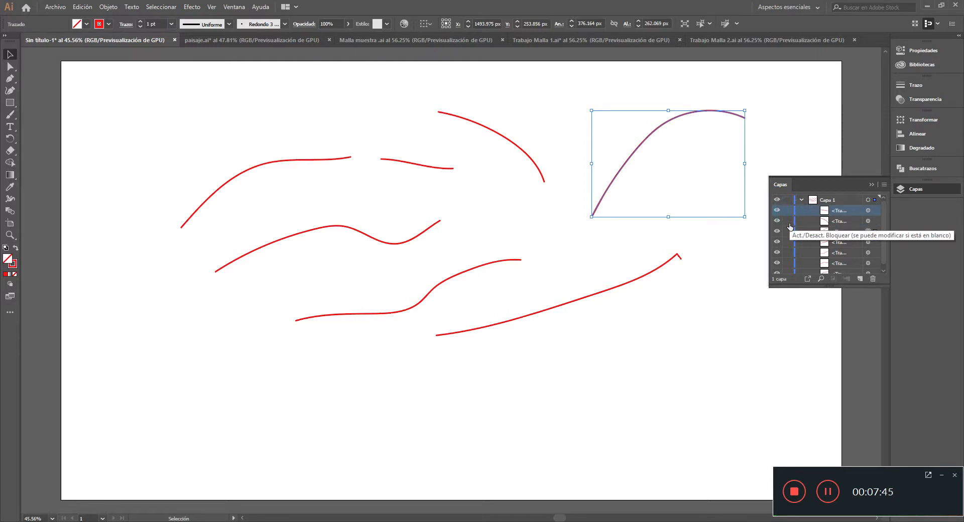
Lock and unlock the whole Capa 1 layer, and hide and show all its paths at once.
left_click(790, 232)
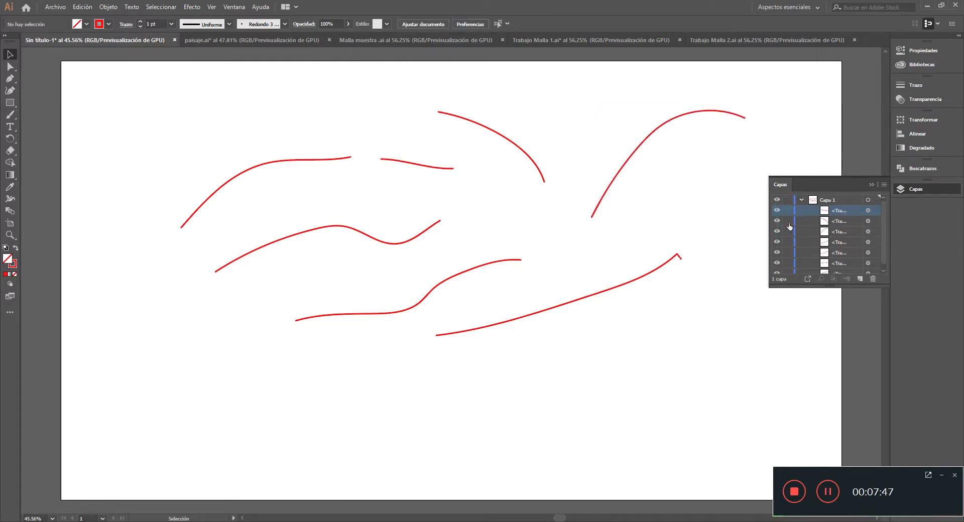
left_click(787, 201)
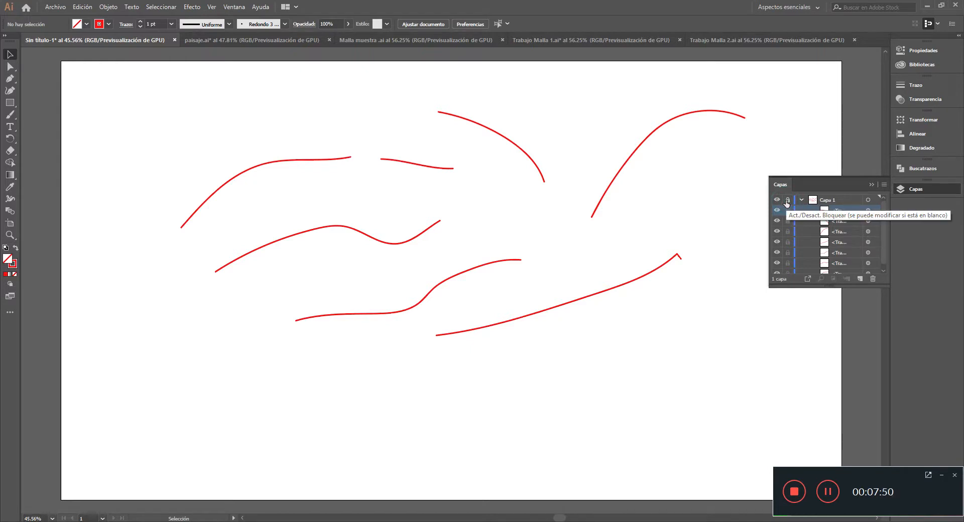
left_click(786, 200)
left_click(776, 201)
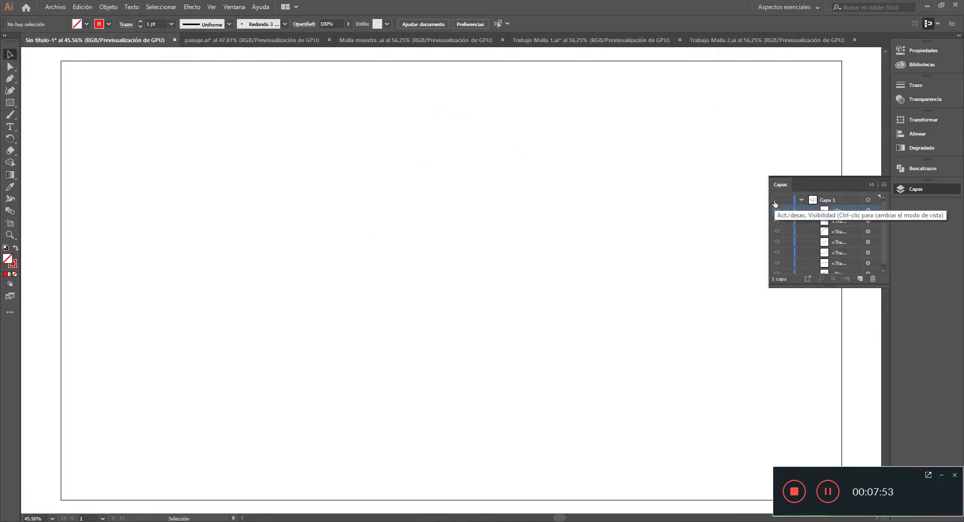
key("ctrl+y")
left_click(776, 201)
key("ctrl+y")
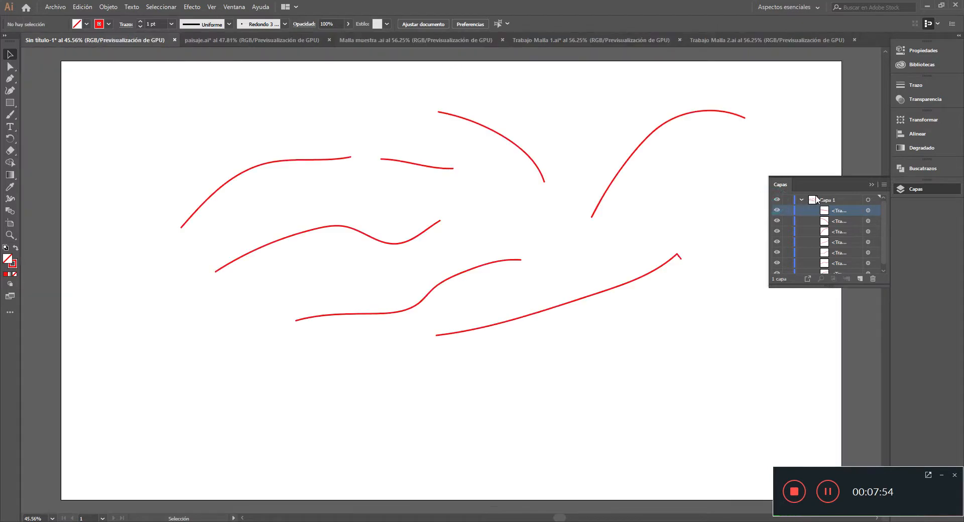
Collapse the Capa 1 layer and add a new layer above it.
left_click(800, 201)
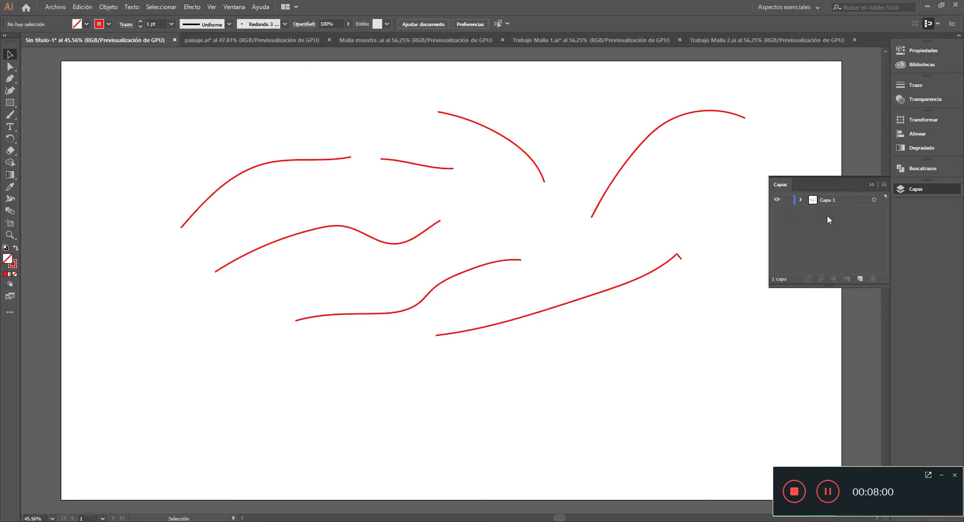
left_click(827, 200)
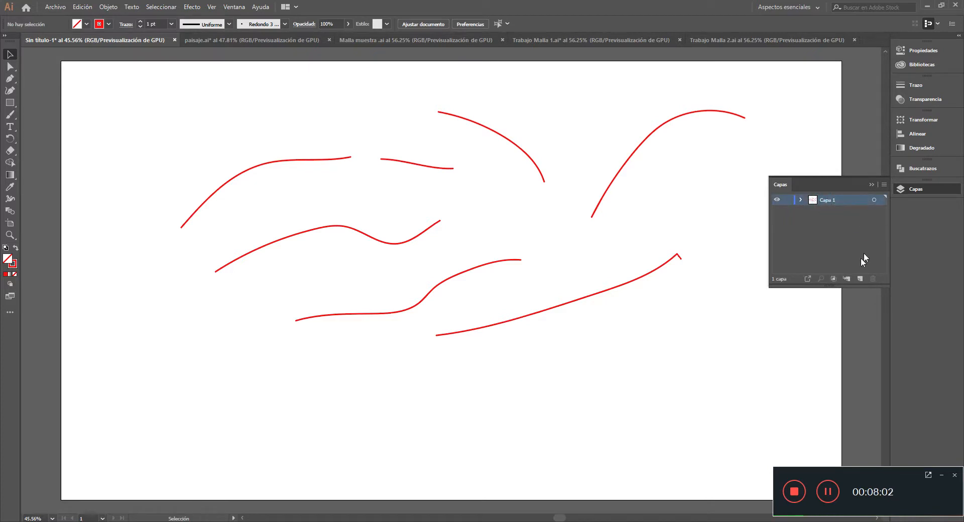
left_click(857, 278)
Rename the Capa 1 layer as "Trazor rojos".
double_click(830, 211)
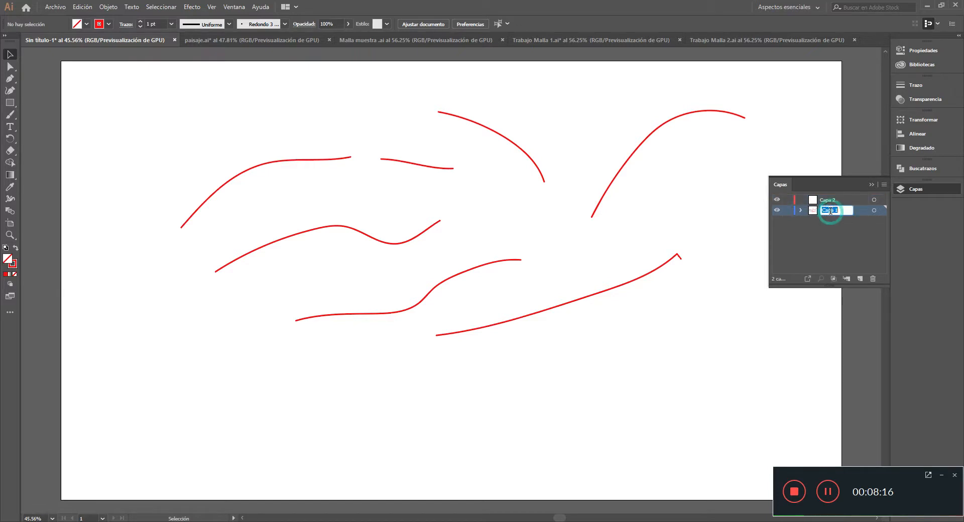
key("BackSpace")
type("Trazor rojos")
key("Return")
Rename the new empty layer as "trazos morado".
double_click(829, 200)
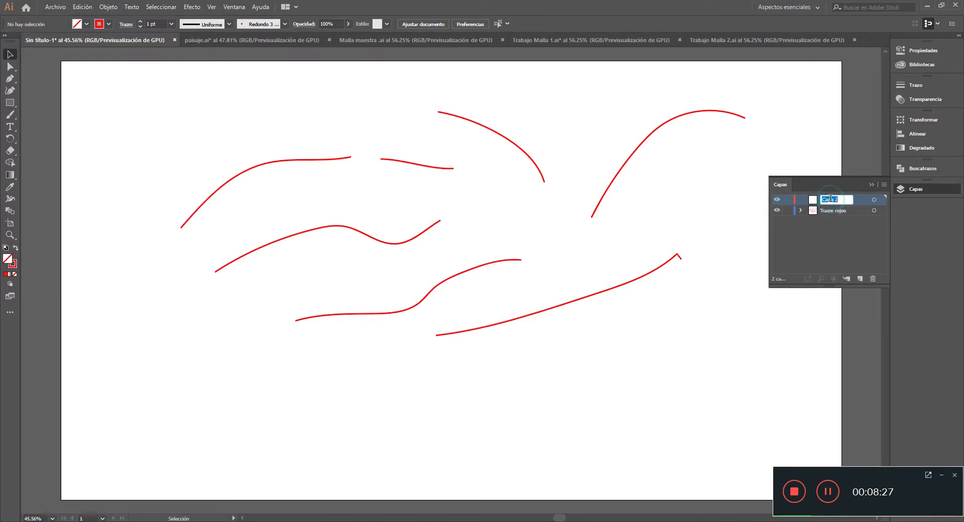
key("BackSpace")
type("trazos morado")
left_click(830, 210)
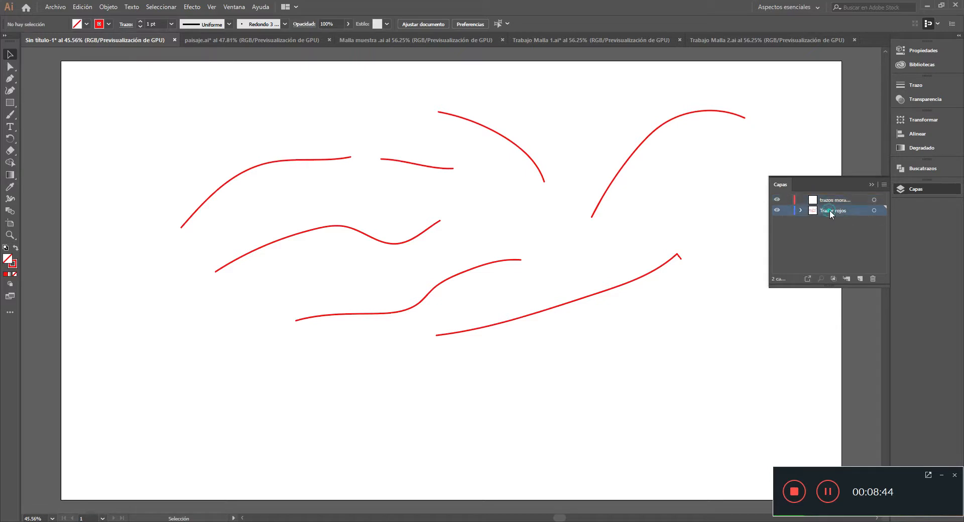
Expand the Trazor rojos layer to examine the paths it contains, and collapse it again.
left_click(801, 211)
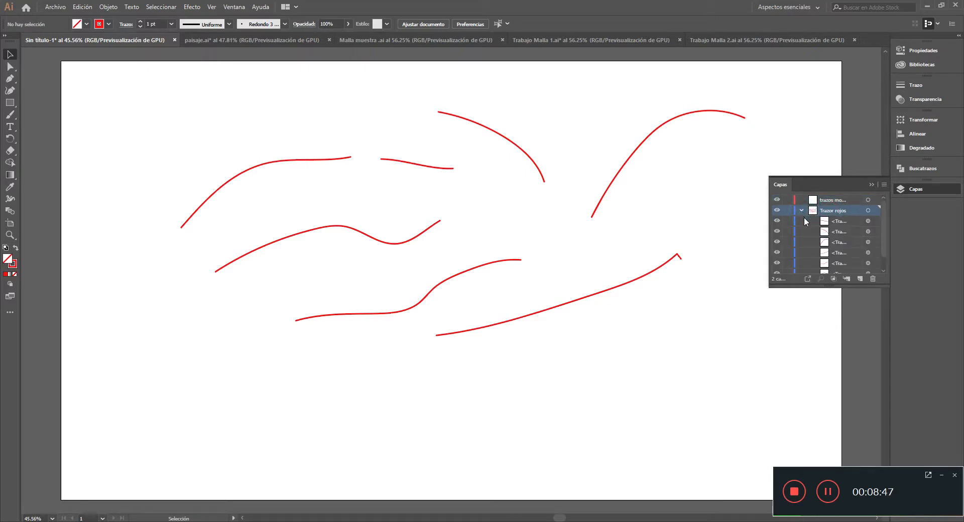
mouse_move(885, 218)
left_mouse_down()
mouse_move(884, 239)
mouse_move(883, 214)
left_mouse_up()
left_click(803, 211)
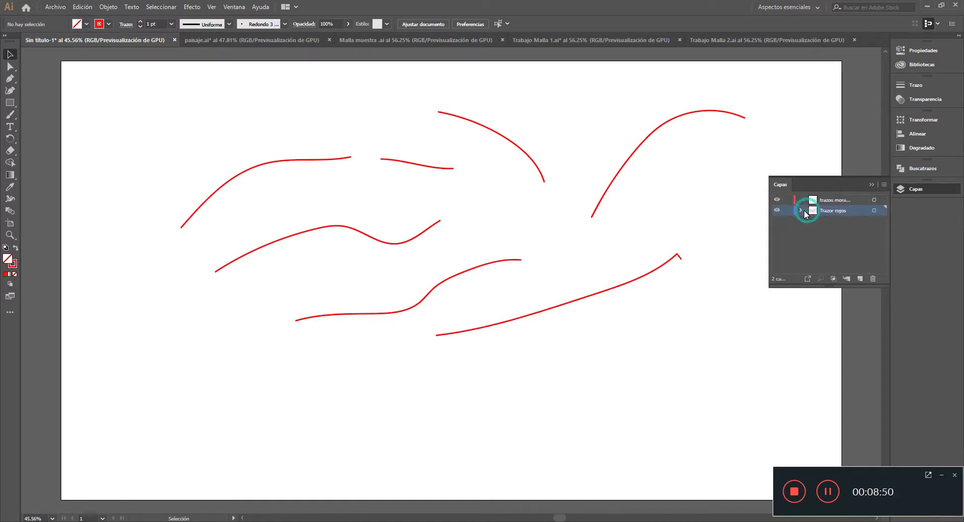
left_click(803, 212)
left_click(803, 211)
Switch between the two layers and leave the trazos morado layer active for drawing.
left_click(827, 201)
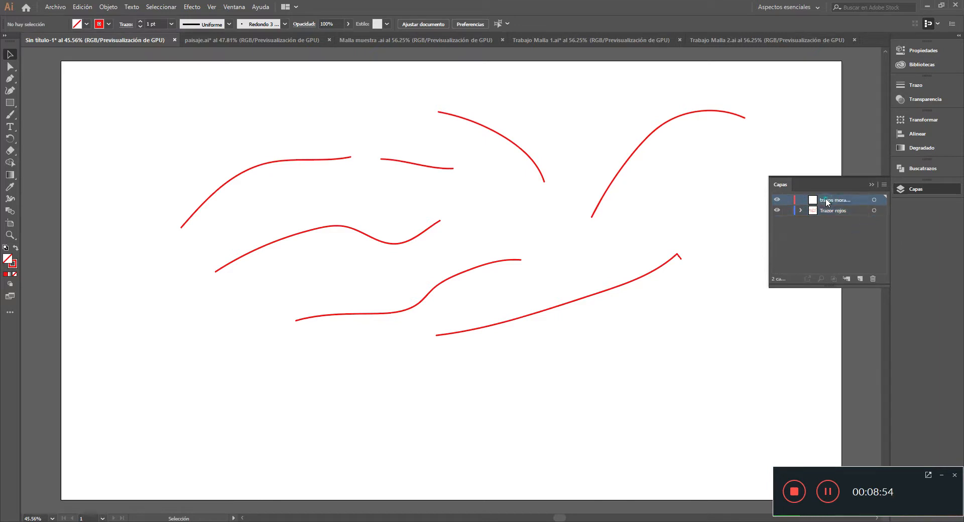
left_click(827, 212)
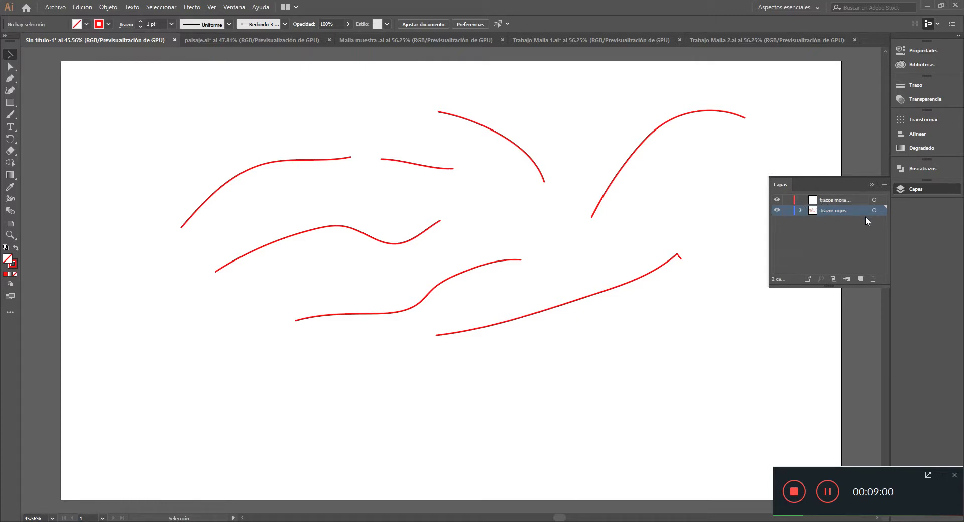
left_click(837, 201)
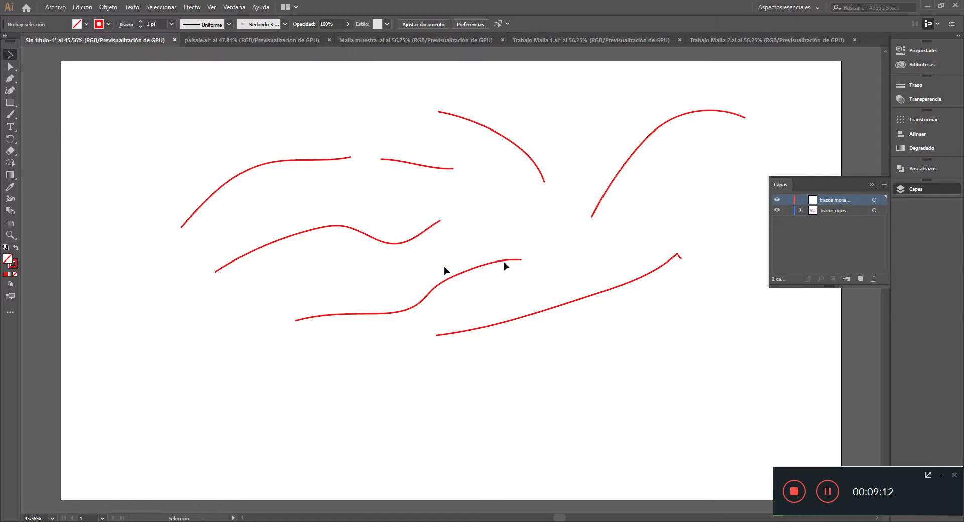
Choose the Paintbrush tool, remove the stroke colour and set the fill to purple 7C13BF.
left_click(11, 116)
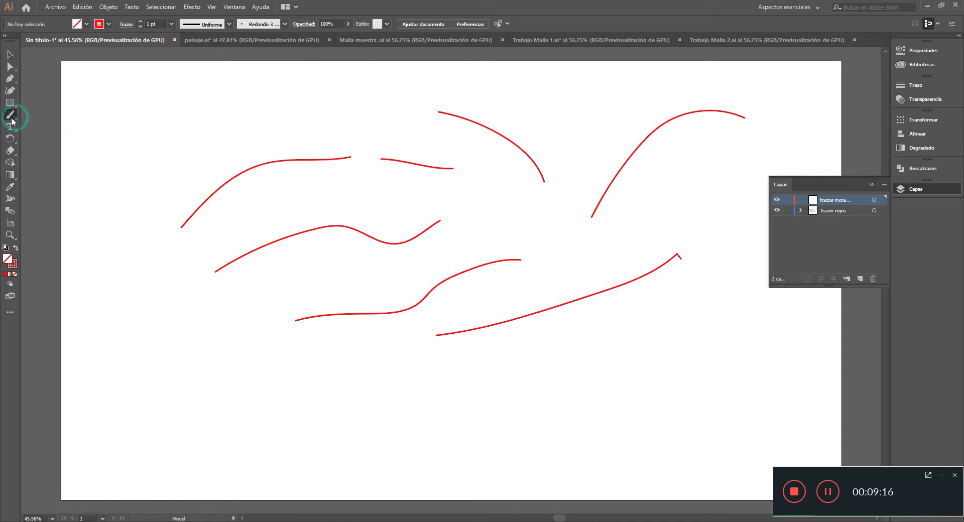
left_click(15, 267)
left_click(14, 274)
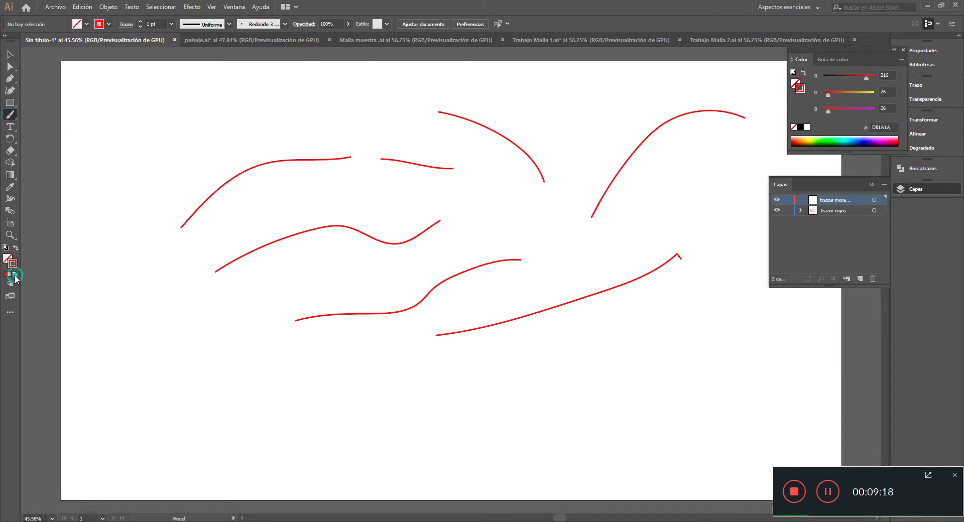
left_click(6, 262)
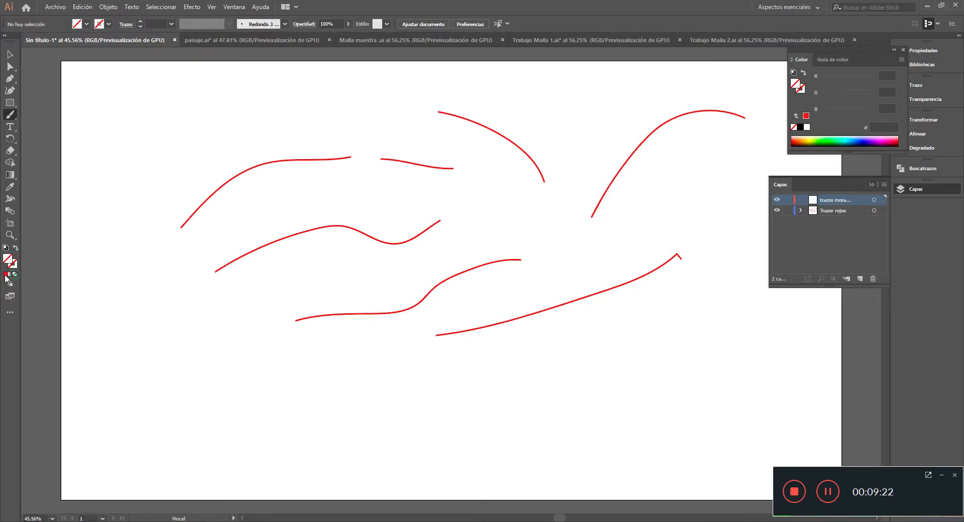
left_click(5, 274)
double_click(7, 259)
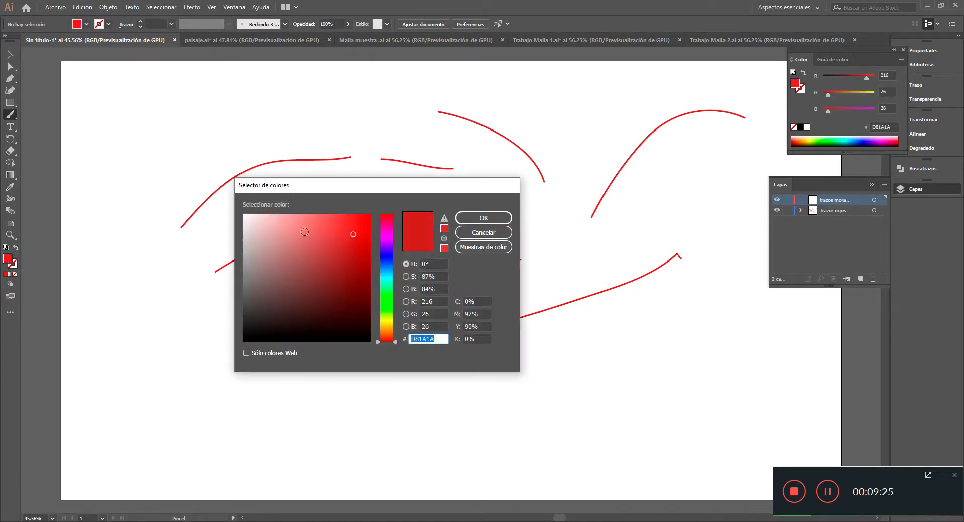
left_click(384, 243)
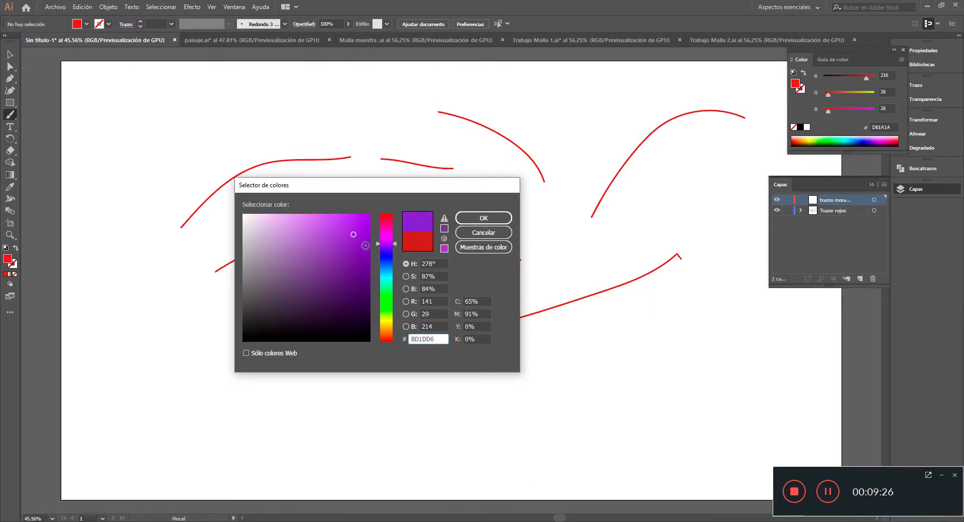
left_click(361, 254)
left_click(356, 246)
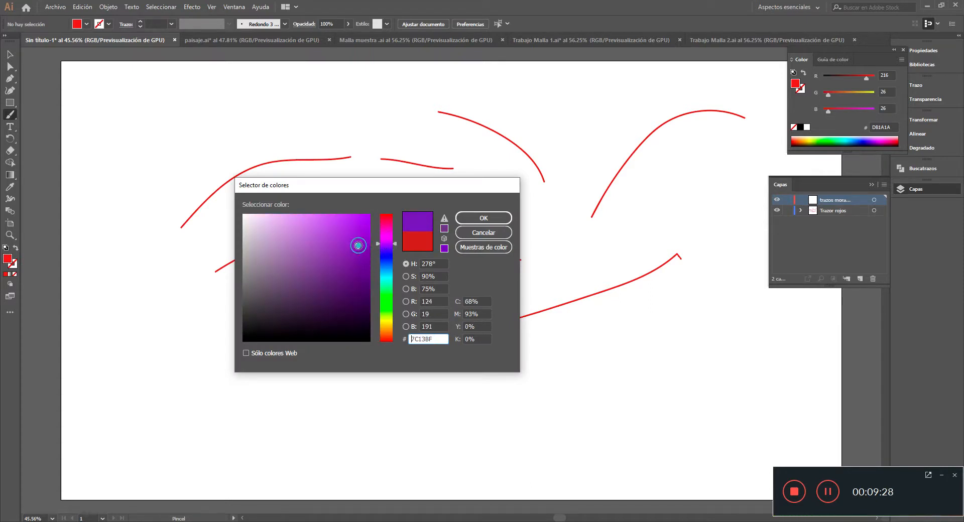
left_click(484, 218)
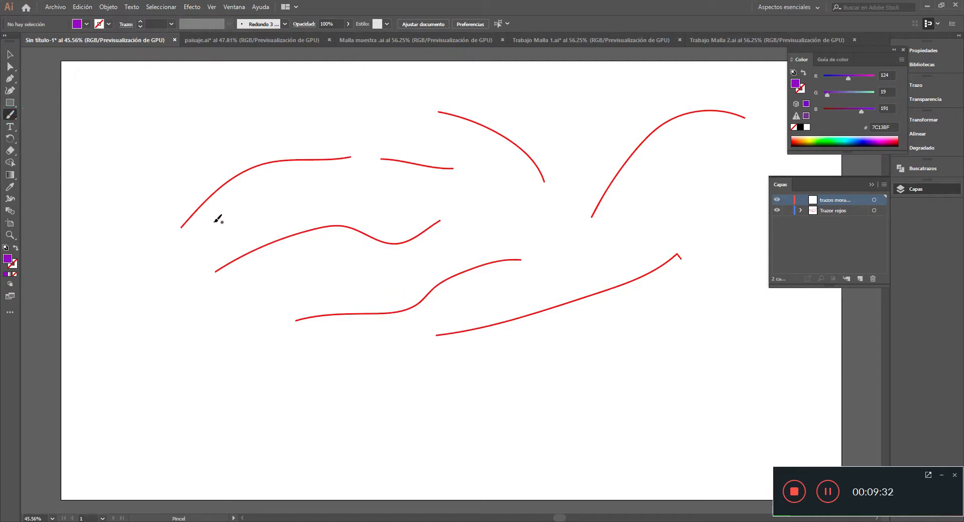
Paint a series of overlapping purple brush strokes across the red ones on the trazos morado layer, finishing with the Selection tool active.
left_click_drag(192, 337, 306, 172)
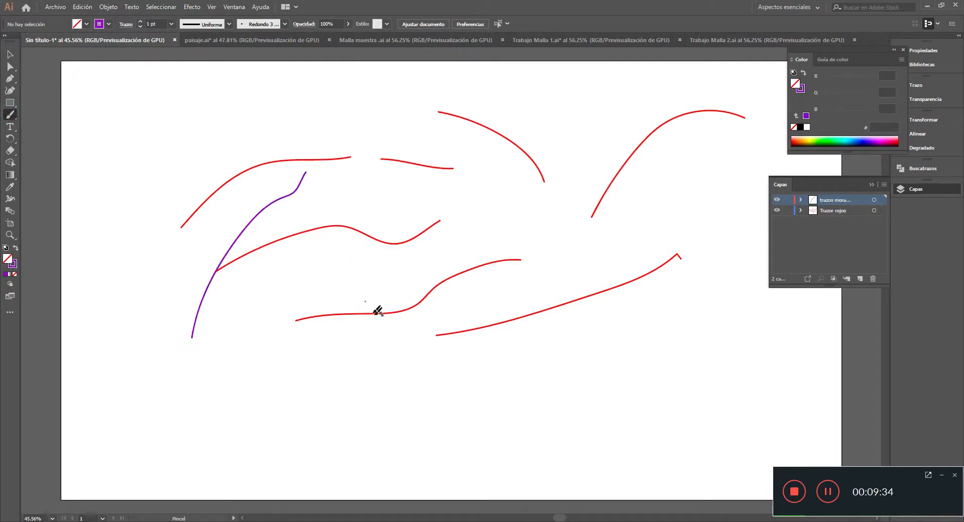
mouse_move(373, 316)
left_mouse_down()
mouse_move(395, 118)
mouse_move(434, 113)
left_mouse_up()
mouse_move(512, 113)
left_mouse_down()
mouse_move(427, 275)
mouse_move(462, 302)
left_mouse_up()
left_click_drag(524, 321, 545, 347)
mouse_move(510, 258)
left_mouse_down()
mouse_move(545, 160)
mouse_move(609, 144)
left_mouse_up()
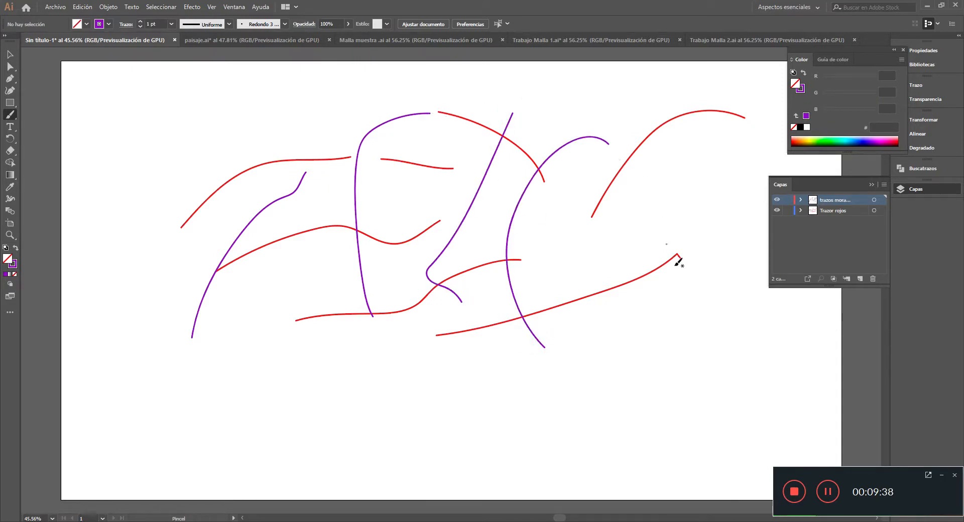
mouse_move(665, 298)
left_mouse_down()
mouse_move(676, 134)
mouse_move(698, 95)
left_mouse_up()
left_click_drag(641, 115, 621, 323)
left_click_drag(424, 326, 452, 353)
left_click_drag(391, 280, 320, 130)
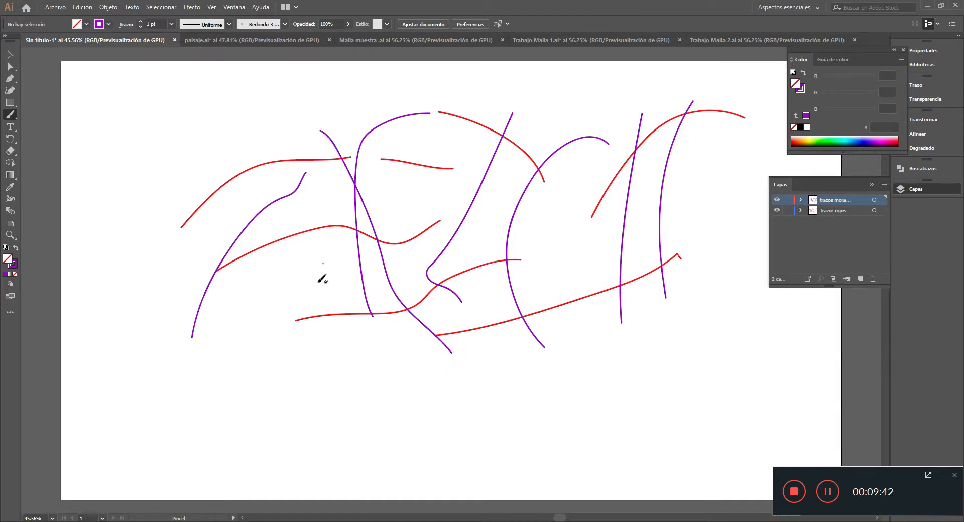
left_click_drag(310, 319, 472, 170)
mouse_move(492, 133)
left_mouse_down()
mouse_move(527, 145)
mouse_move(401, 197)
mouse_move(362, 190)
mouse_move(436, 153)
mouse_move(463, 117)
mouse_move(393, 99)
mouse_move(251, 229)
mouse_move(394, 299)
left_mouse_up()
mouse_move(477, 315)
left_mouse_down()
mouse_move(532, 343)
mouse_move(603, 309)
mouse_move(616, 285)
mouse_move(586, 264)
left_mouse_up()
mouse_move(645, 303)
left_mouse_down()
mouse_move(617, 135)
mouse_move(533, 122)
mouse_move(365, 254)
mouse_move(302, 258)
mouse_move(279, 255)
mouse_move(327, 172)
mouse_move(319, 132)
mouse_move(222, 140)
mouse_move(240, 220)
mouse_move(368, 349)
left_mouse_up()
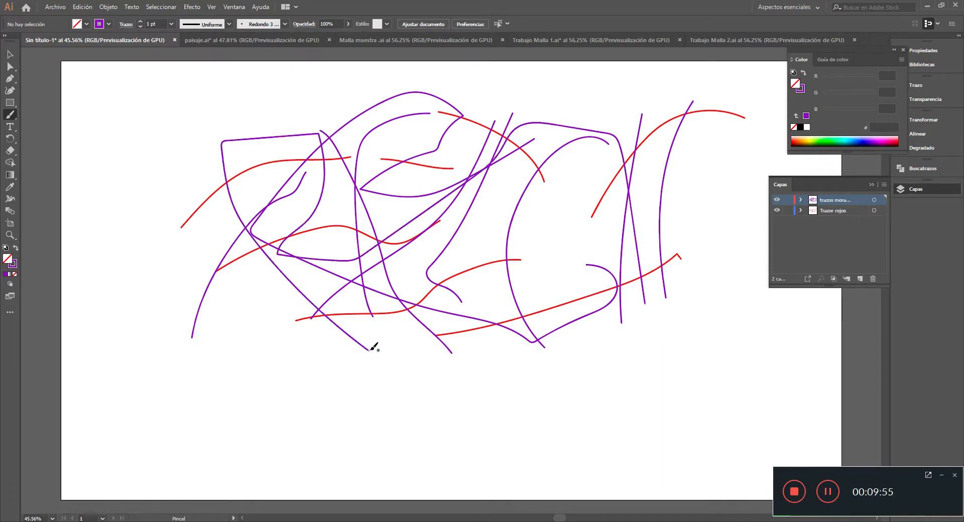
mouse_move(552, 342)
left_mouse_down()
mouse_move(556, 223)
mouse_move(686, 111)
left_mouse_up()
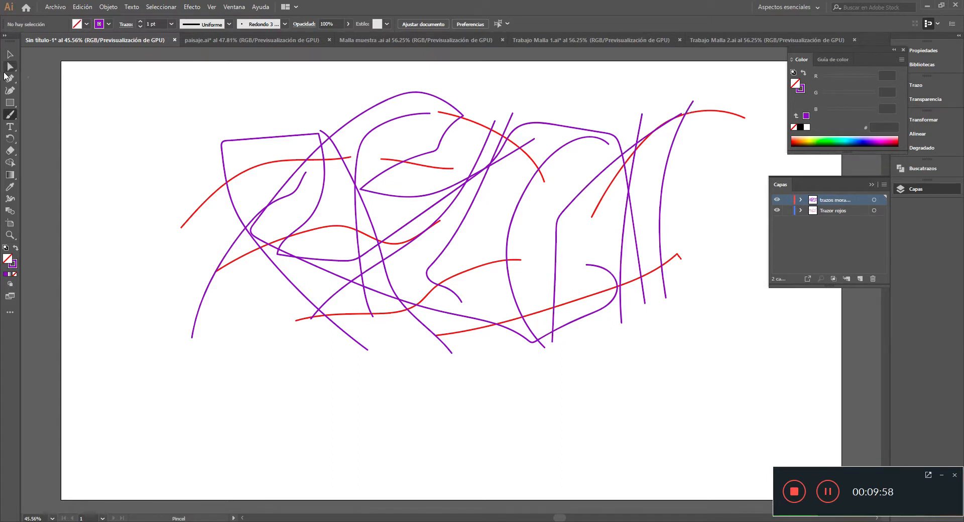
left_click(6, 59)
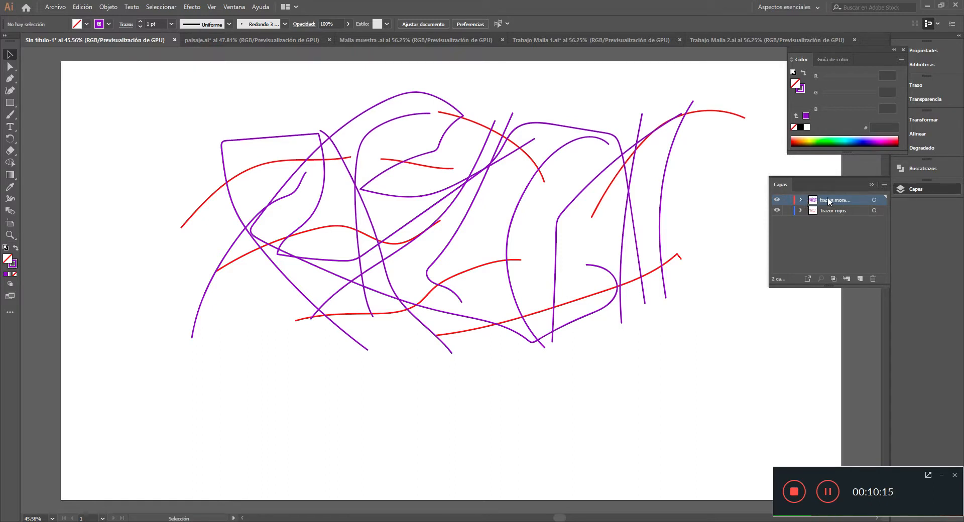
Expand and collapse the trazos morado layer to examine its paths, and select the Trazor rojos layer.
left_click(801, 200)
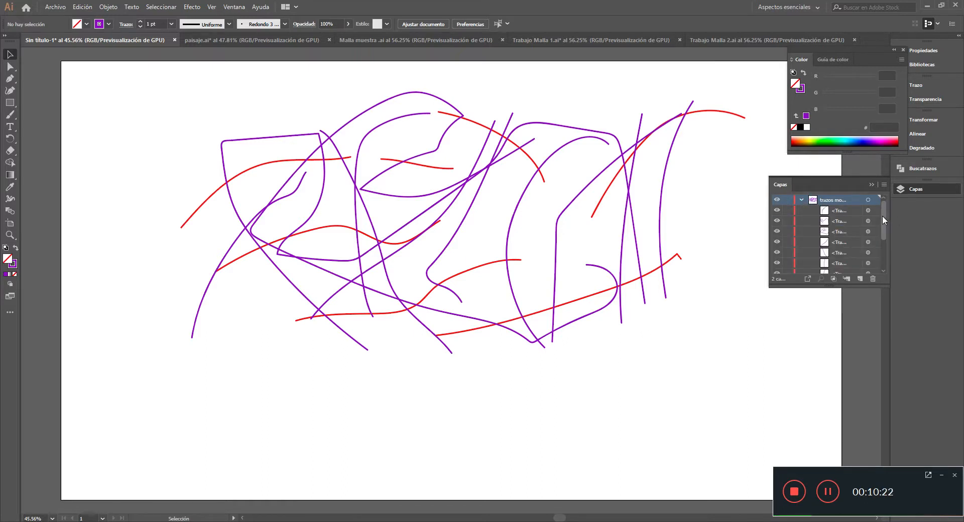
mouse_move(882, 217)
left_mouse_down()
mouse_move(889, 245)
mouse_move(882, 204)
mouse_move(889, 267)
mouse_move(884, 206)
left_mouse_up()
left_click(801, 199)
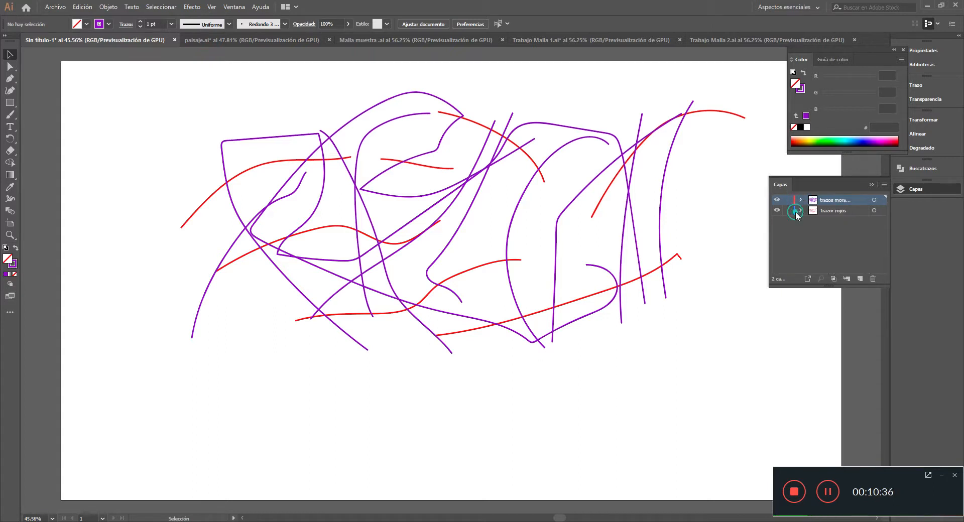
left_click(831, 211)
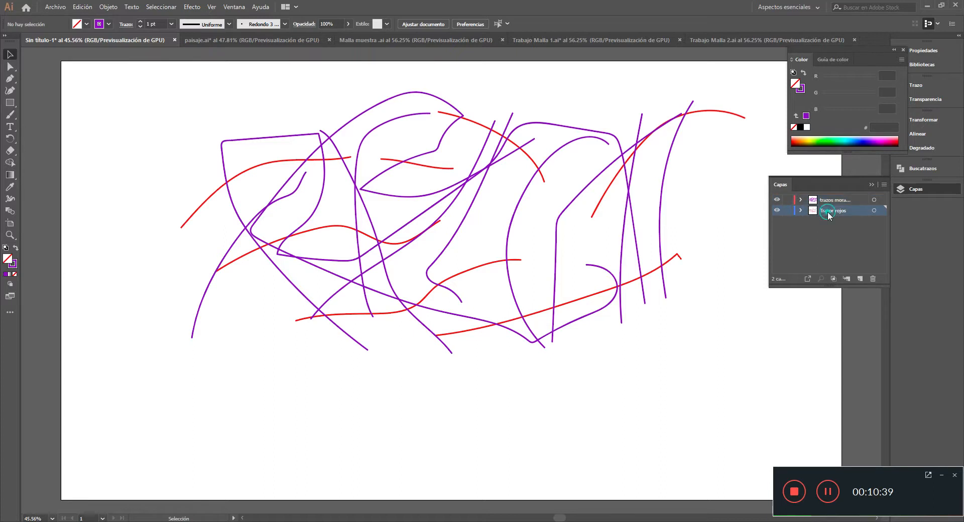
Examine the contents of the Trazor rojos and trazos morado layers, selecting the first path in each and collapsing both layers.
left_click(800, 212)
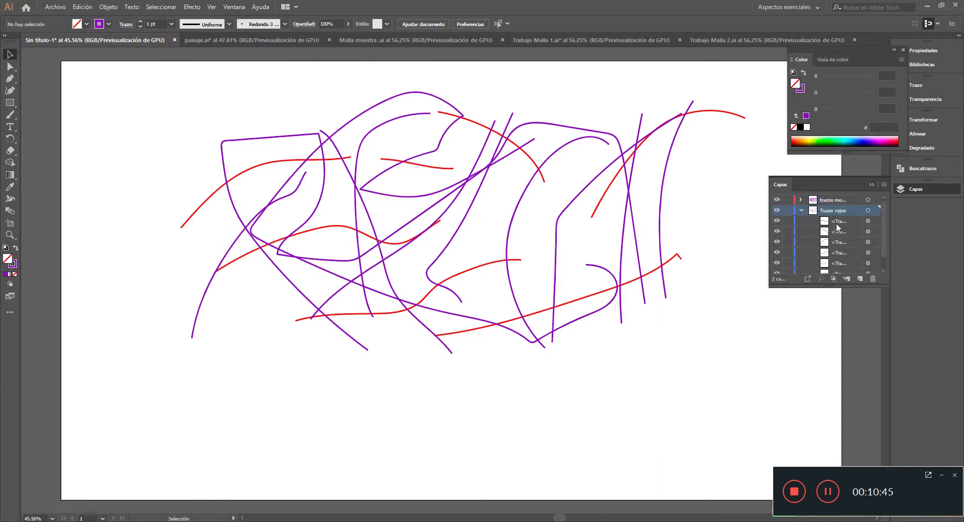
left_click(875, 222)
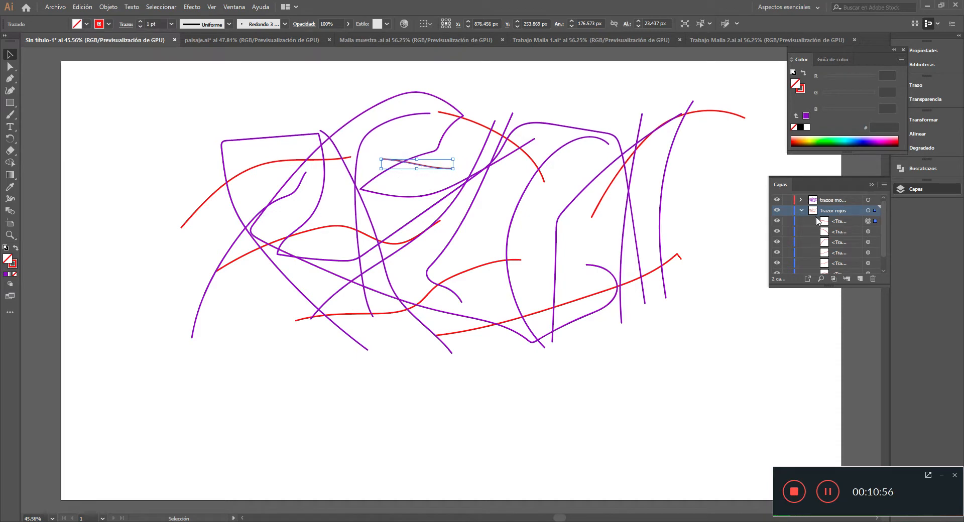
left_click(801, 211)
left_click(801, 200)
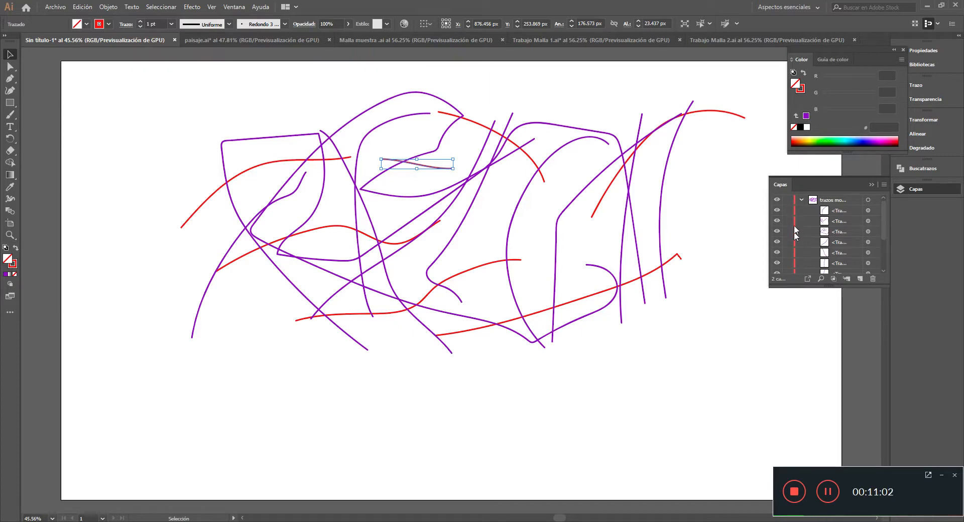
left_click(876, 211)
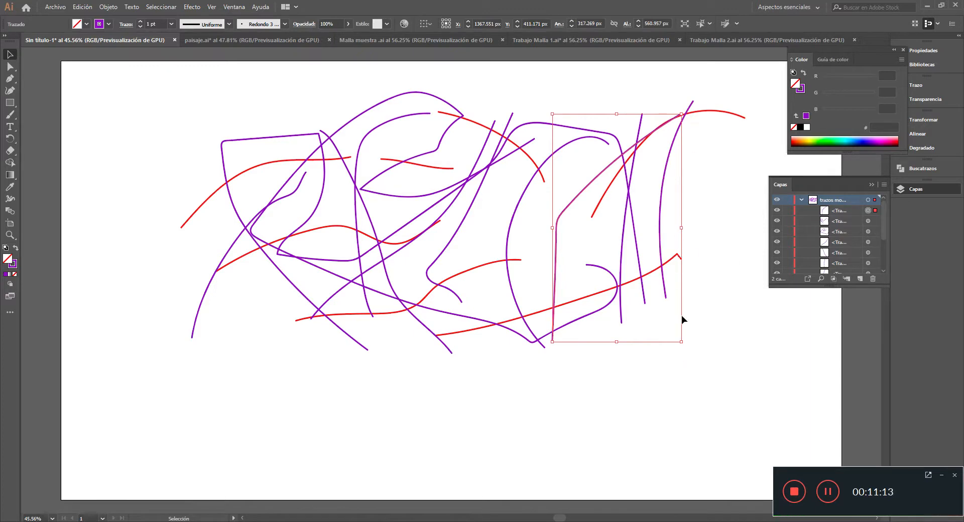
left_click(802, 200)
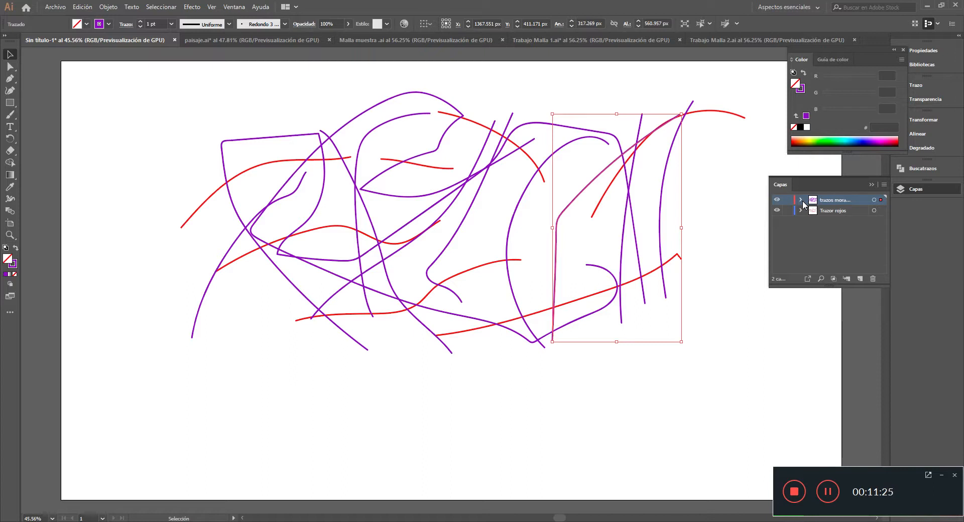
Select two red strokes on the artboard, and isolate the angled purple stroke to examine its path entry in the layer list.
left_click(703, 114)
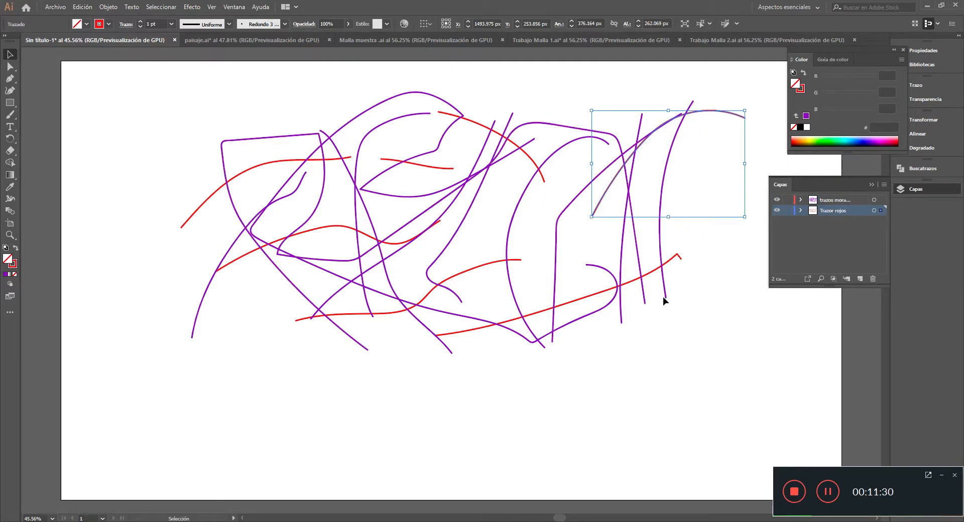
left_click(656, 267)
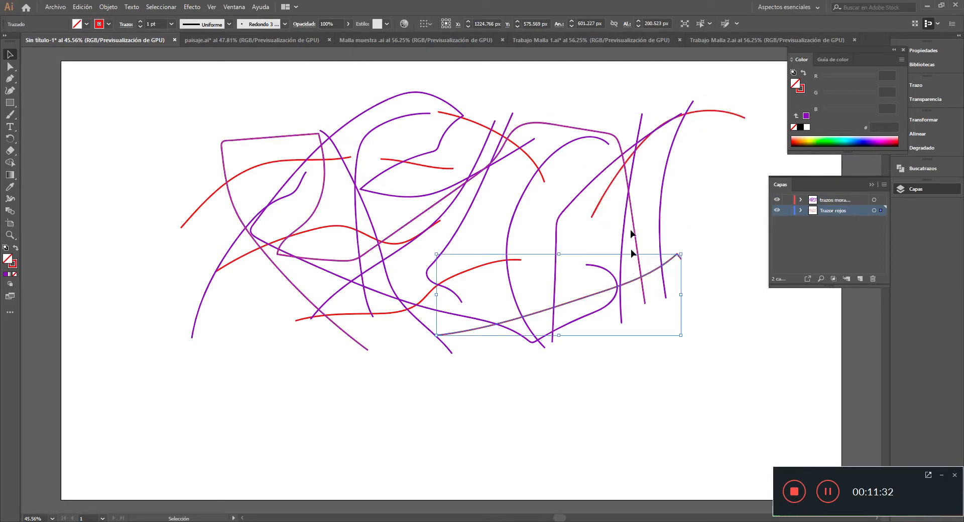
double_click(557, 226)
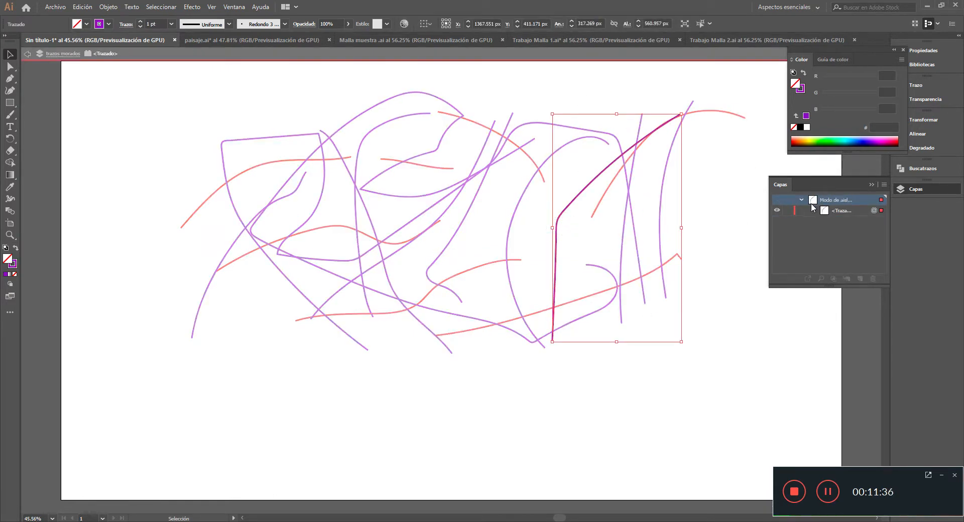
left_click(843, 211)
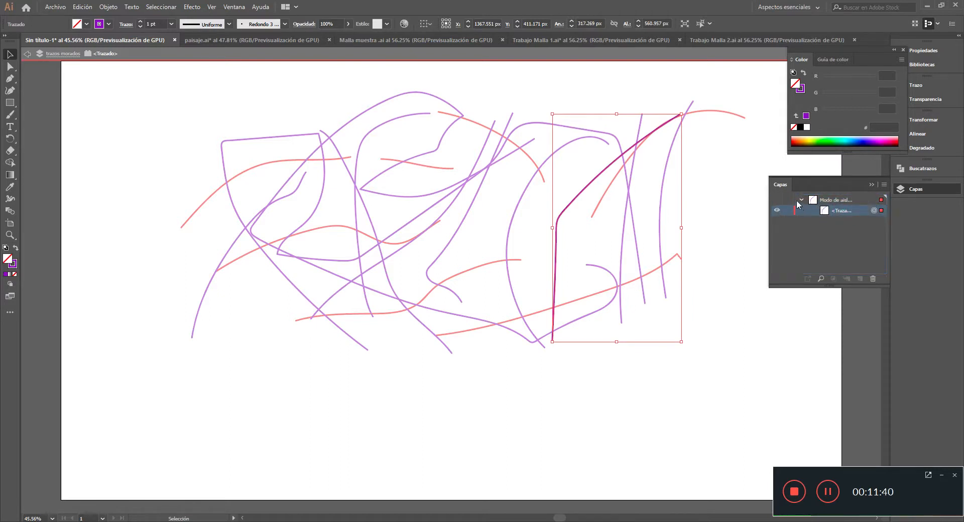
left_click(821, 231)
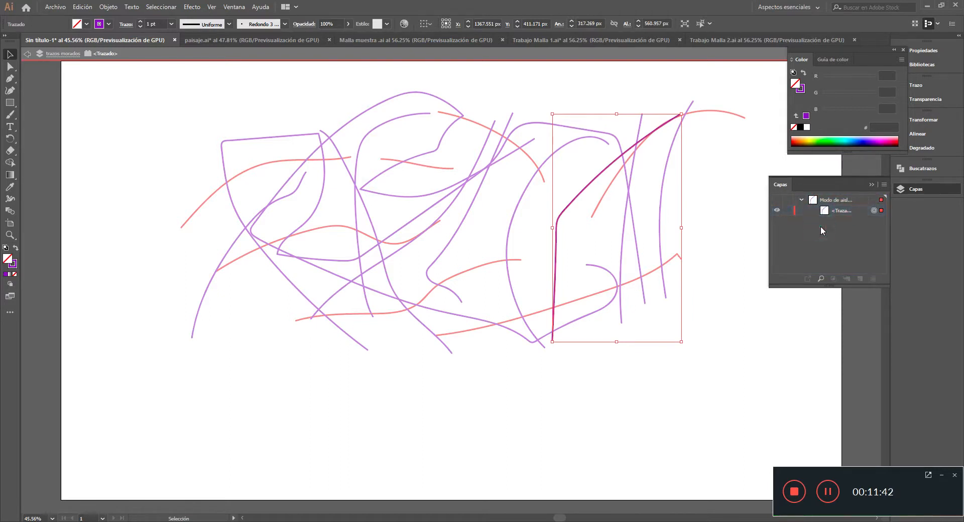
left_click(735, 218)
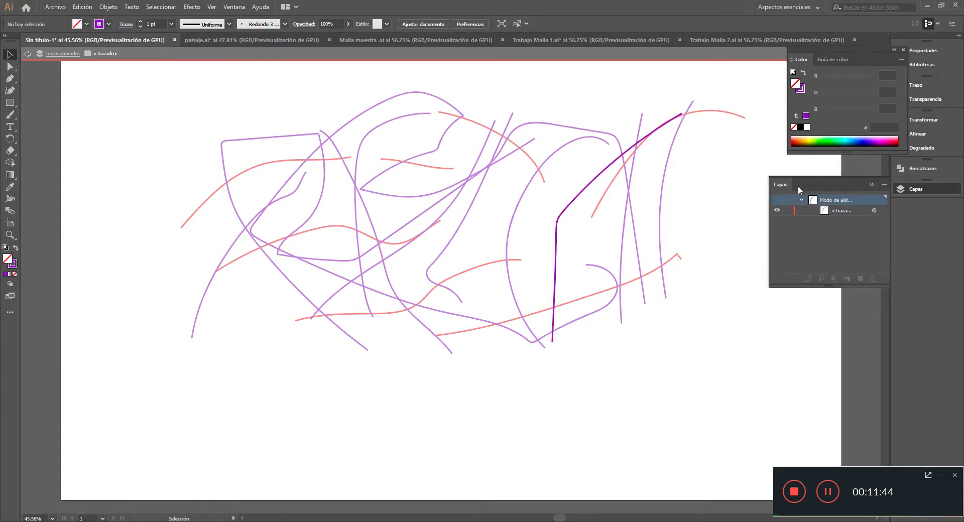
left_click(801, 199)
left_click_drag(838, 209, 804, 212)
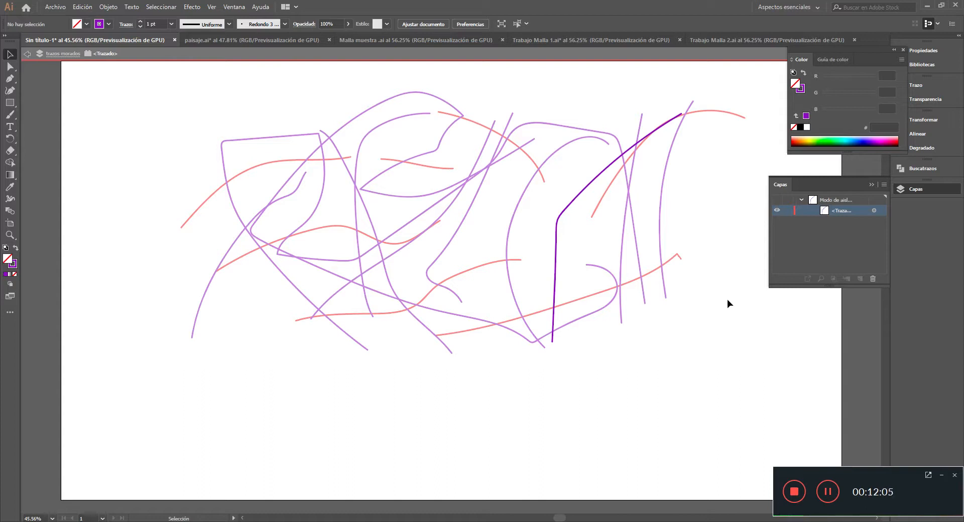
Switch to the paisaje.ai document and clear the colour controls away, leaving its layer list open beside the landscape.
left_click(216, 41)
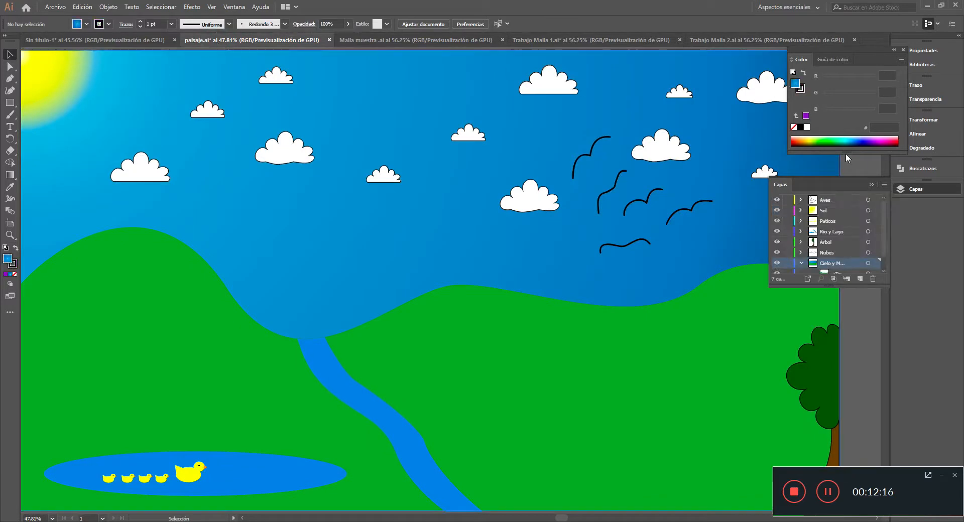
left_click(872, 186)
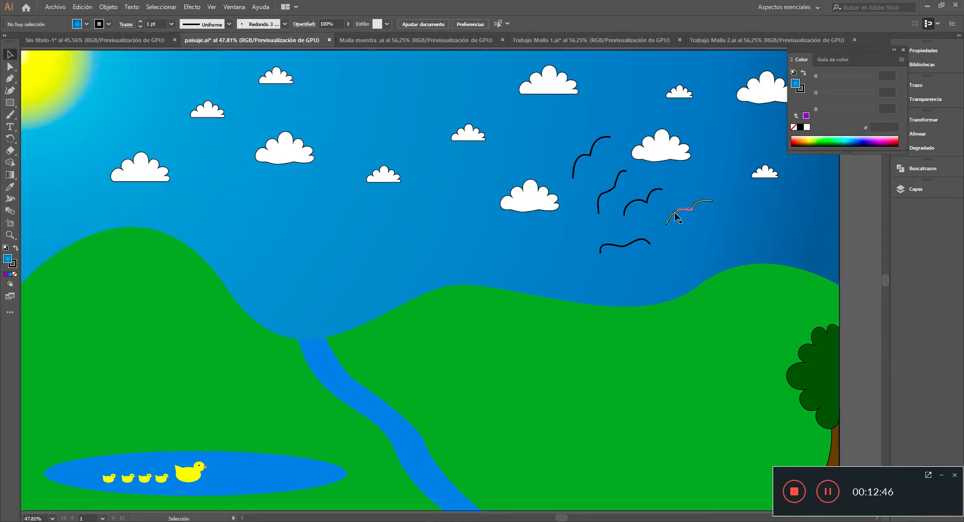
left_click(904, 49)
right_click(912, 188)
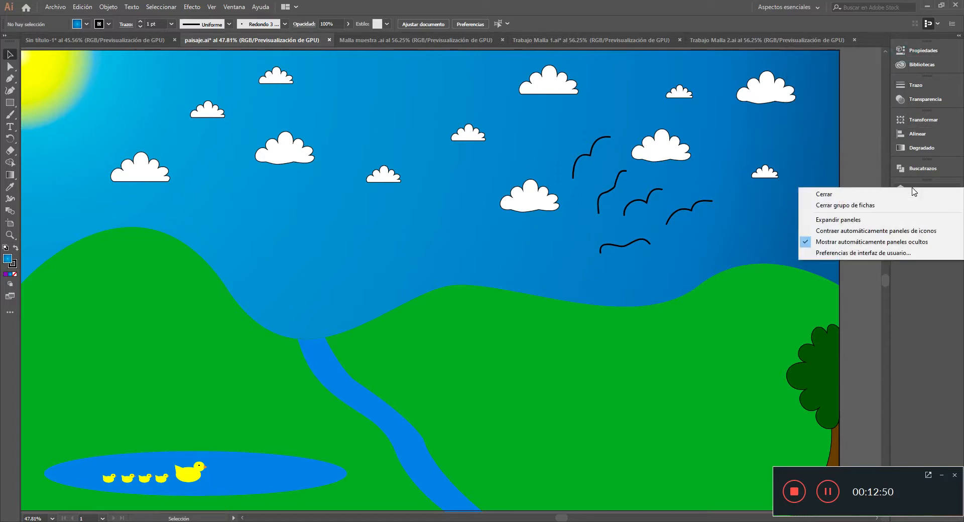
left_click(911, 190)
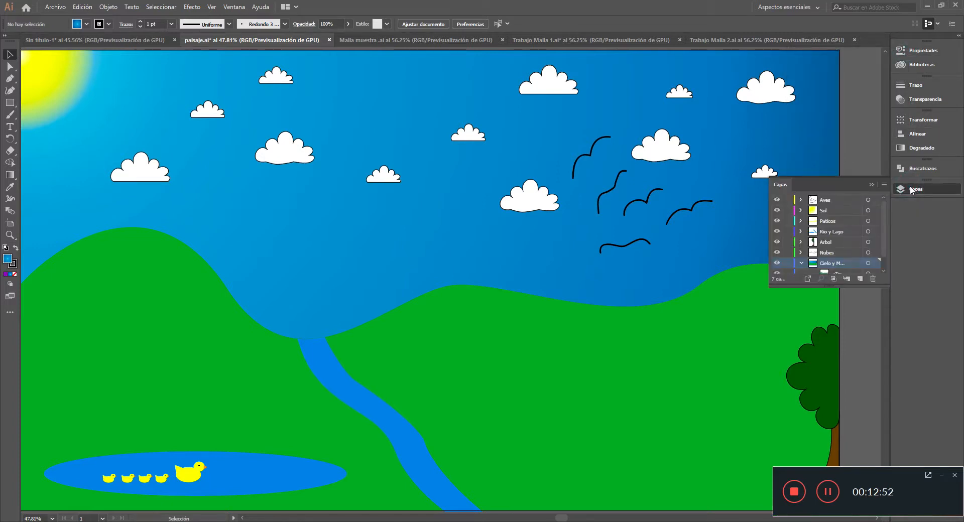
Examine the sky and mountains layer by selecting its green hills path and its blue sky path in turn, and collapse it.
left_click_drag(885, 215, 884, 230)
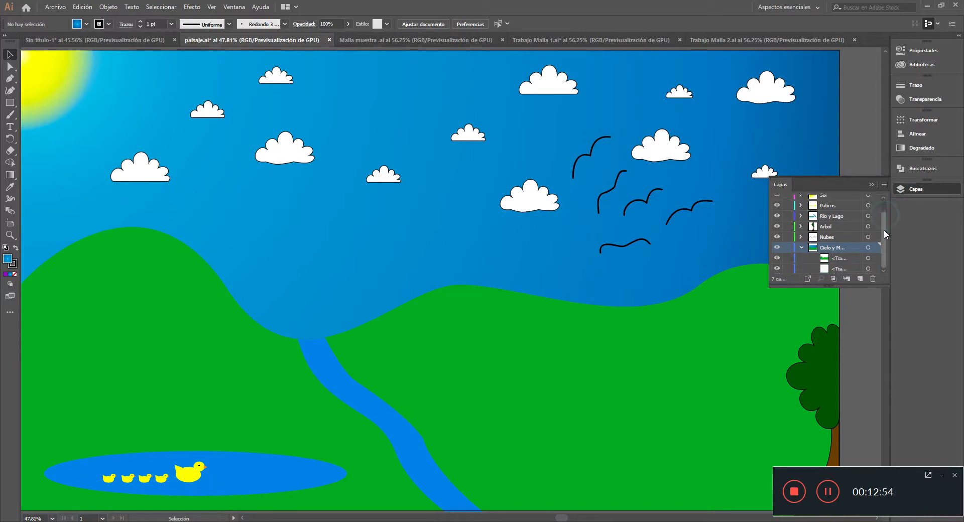
left_click(801, 248)
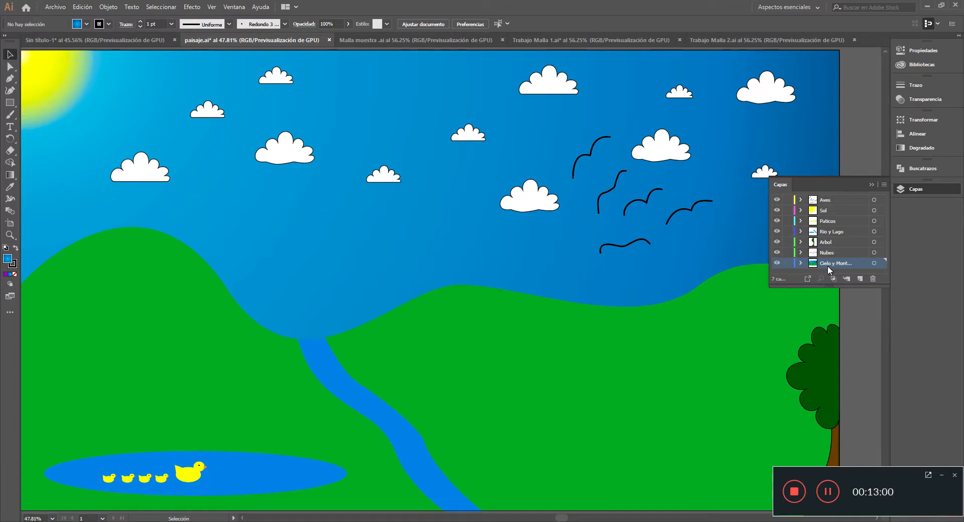
left_click(800, 263)
scroll(879, 246, "down", 1)
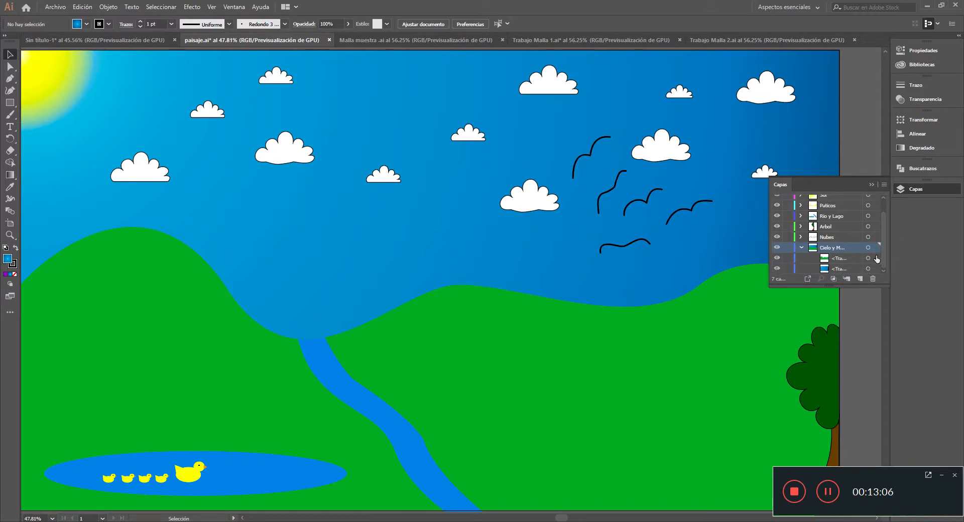
left_click(876, 259)
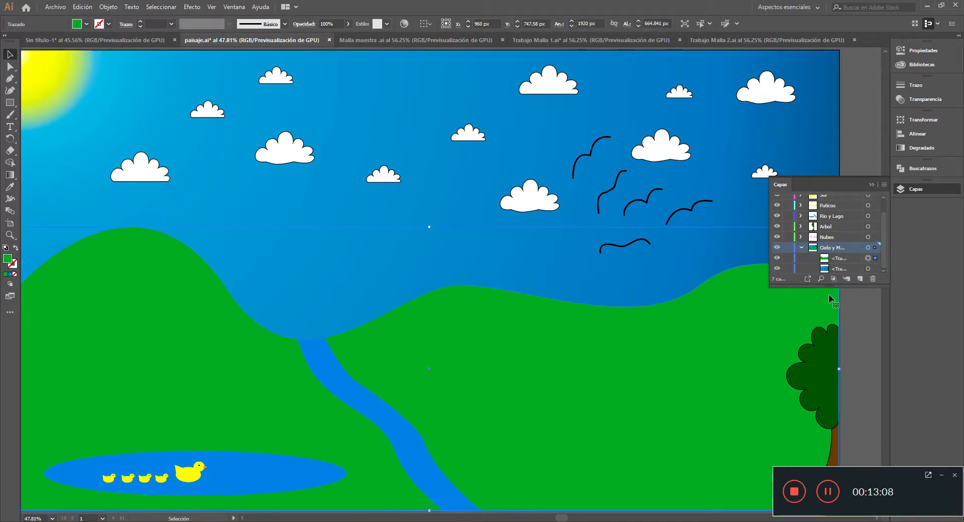
left_click(876, 269)
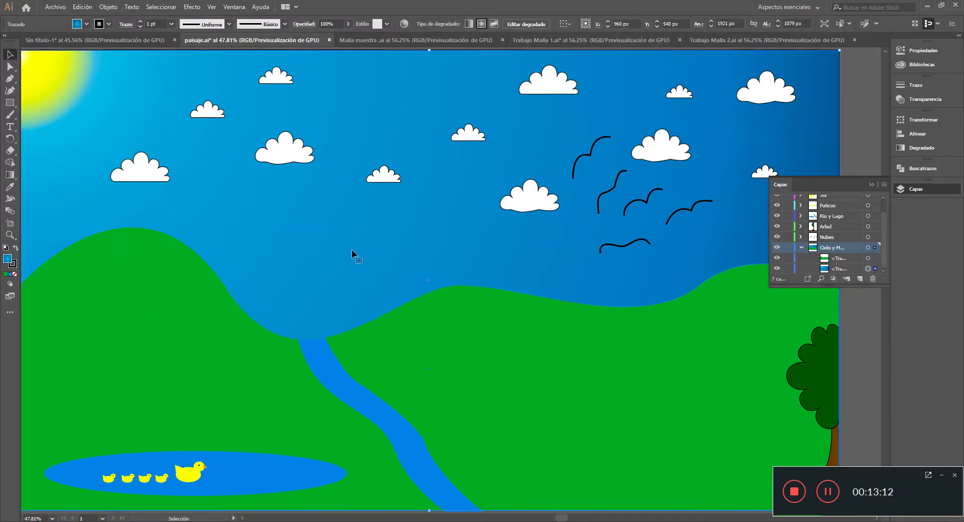
left_click(801, 248)
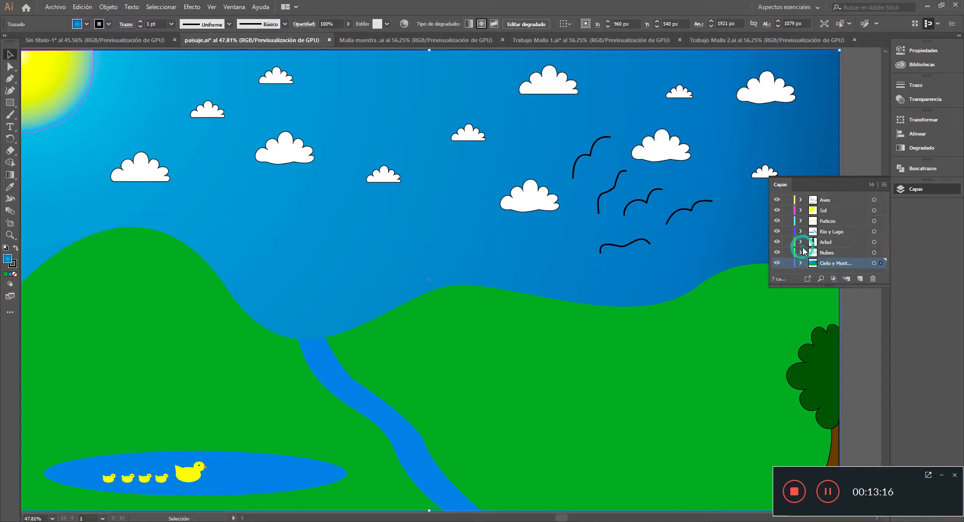
Examine the Nubes layer by selecting its cloud paths one after another from the layer list, and collapse it.
left_click(801, 253)
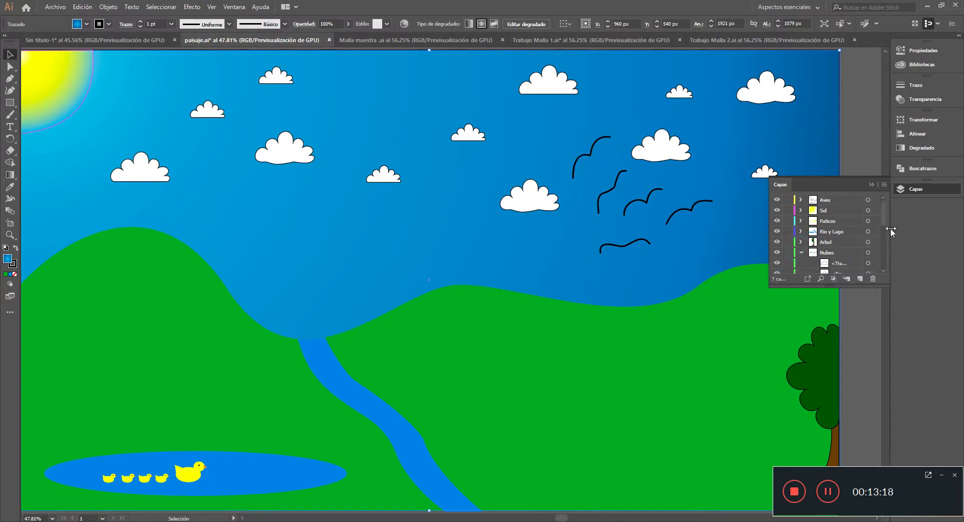
mouse_move(884, 216)
left_mouse_down()
mouse_move(887, 237)
mouse_move(884, 210)
mouse_move(885, 226)
left_mouse_up()
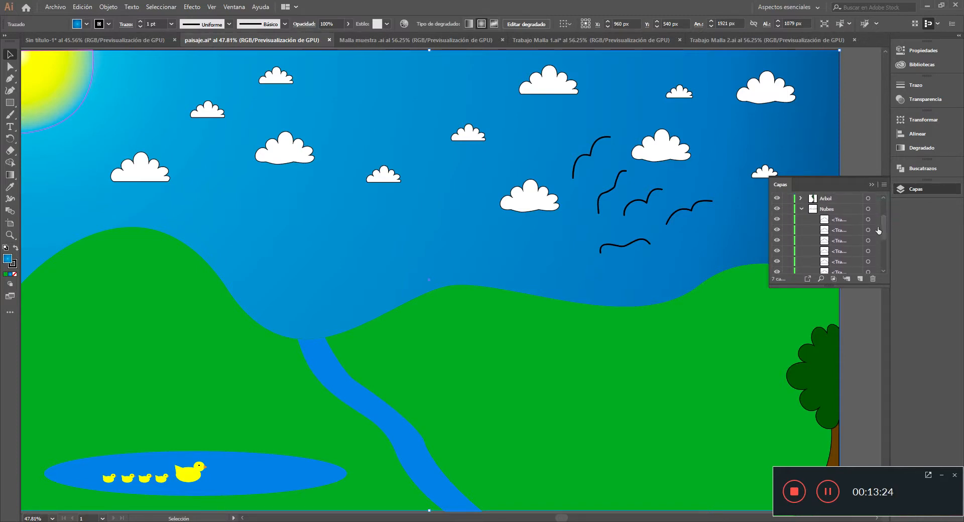
left_click(876, 221)
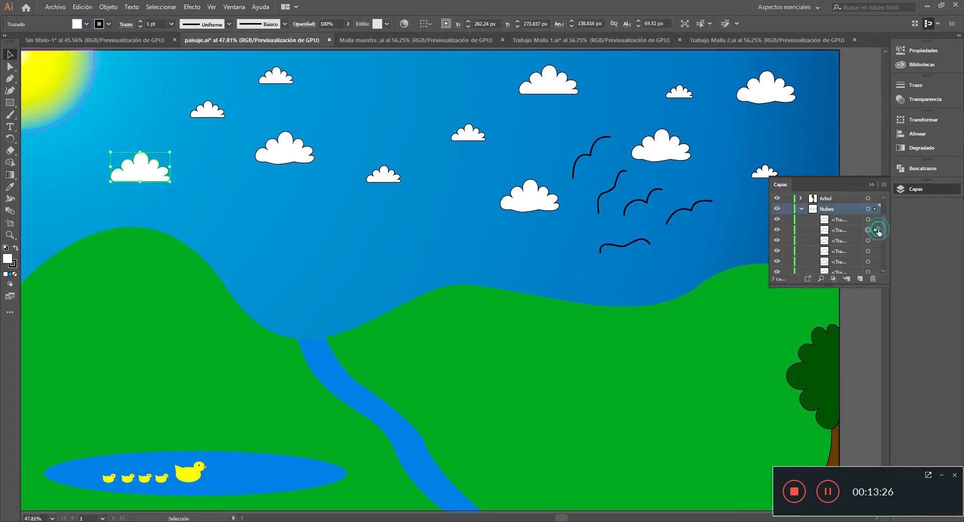
left_click(876, 230)
left_click(877, 241)
left_click(876, 251)
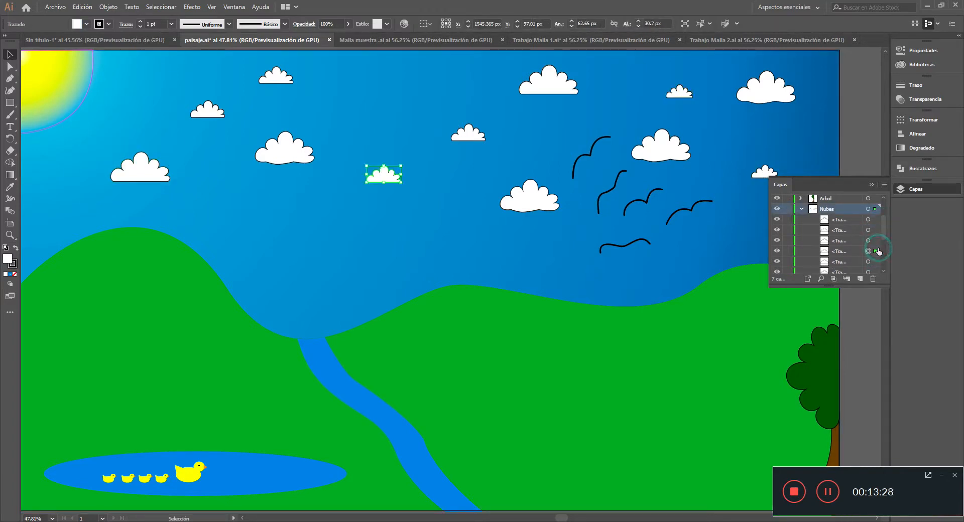
left_click(876, 262)
left_click(878, 272)
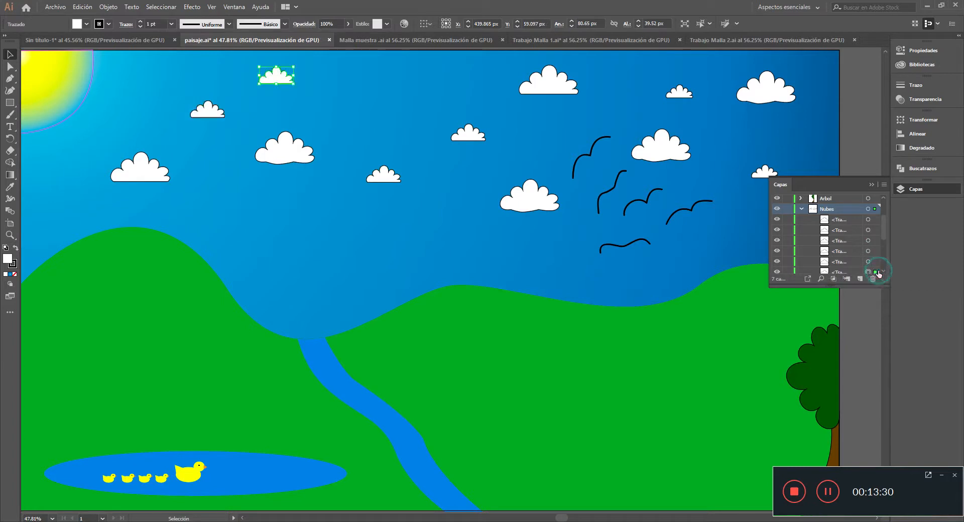
left_click_drag(884, 229, 884, 214)
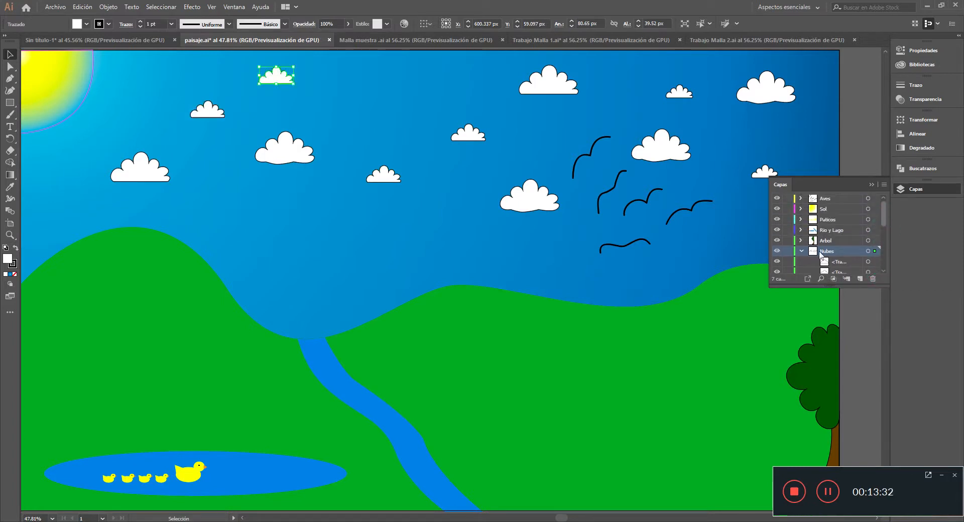
left_click(802, 251)
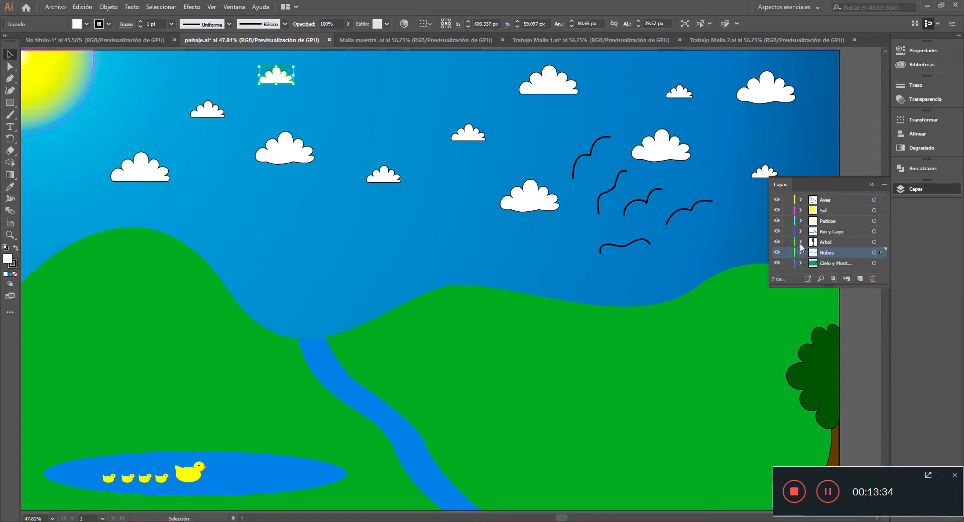
Examine the Arbol layer by selecting the tree's crown and trunk paths from the layer list, and collapse it.
left_click(801, 242)
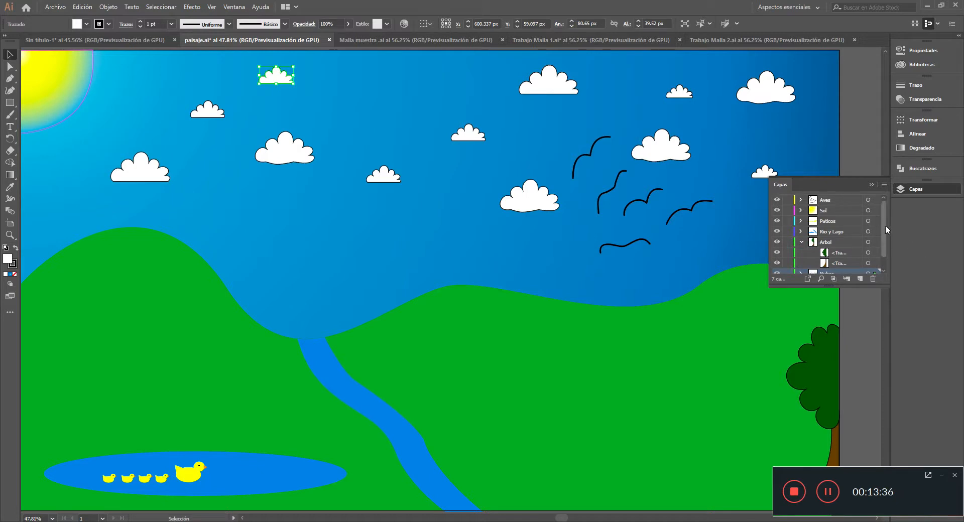
left_click_drag(885, 225, 885, 230)
left_click(875, 238)
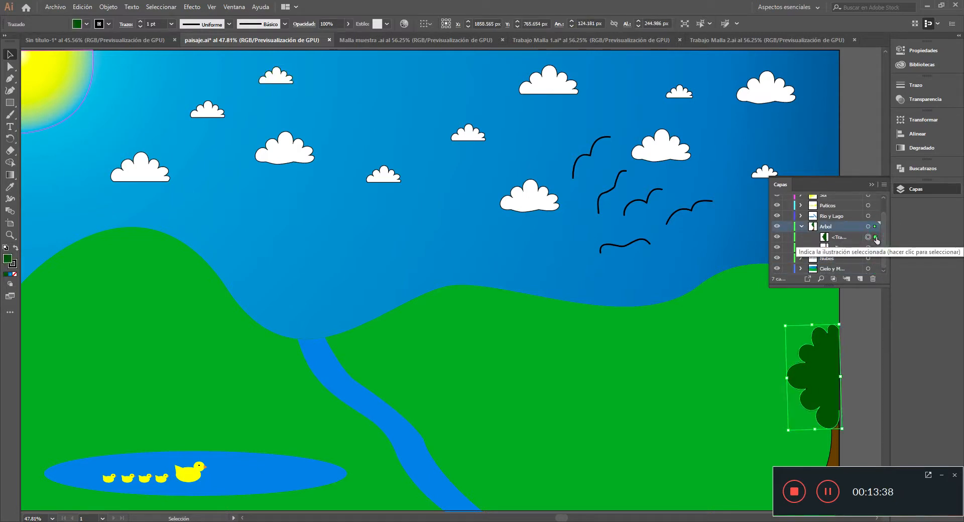
left_click(875, 248)
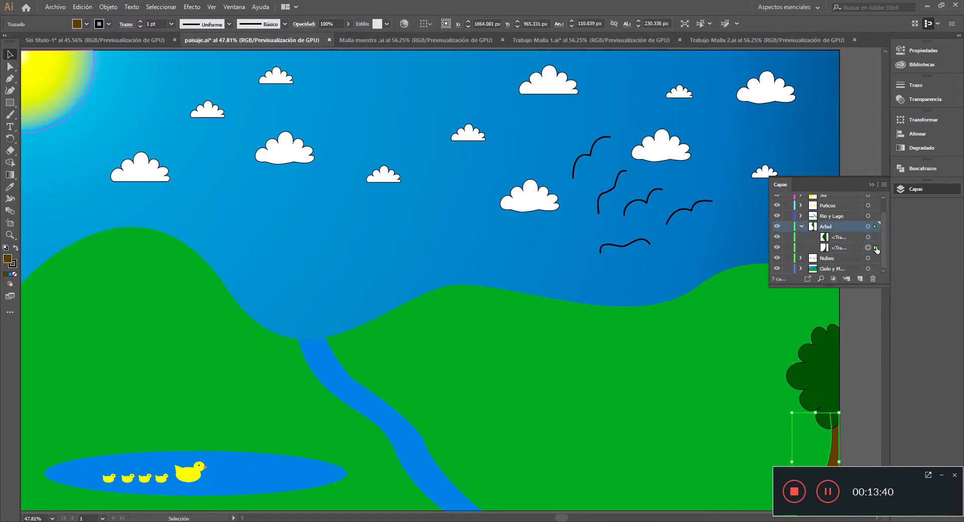
left_click(875, 238)
left_click_drag(884, 243, 882, 218)
left_click(801, 242)
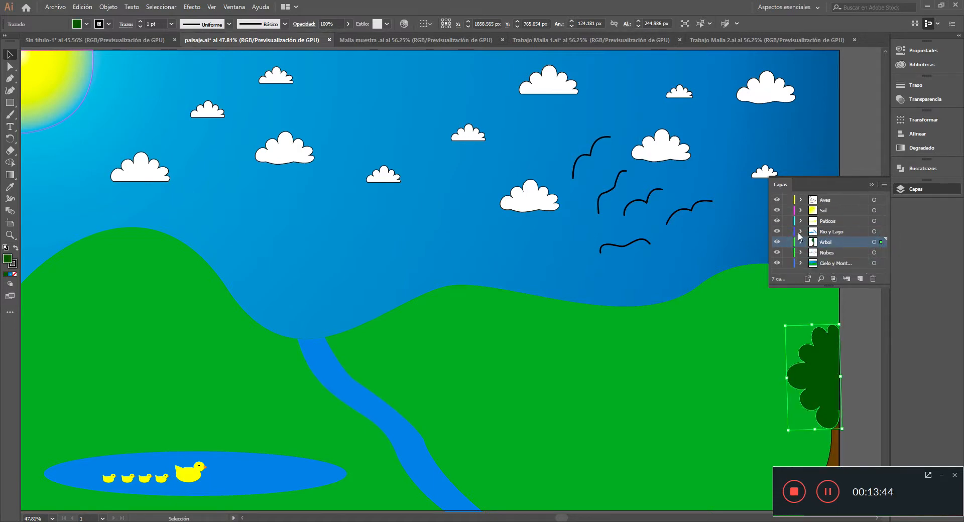
Expand the Rio y Lago layer, unlock its lake path, and select the lake from the layer list.
left_click(799, 232)
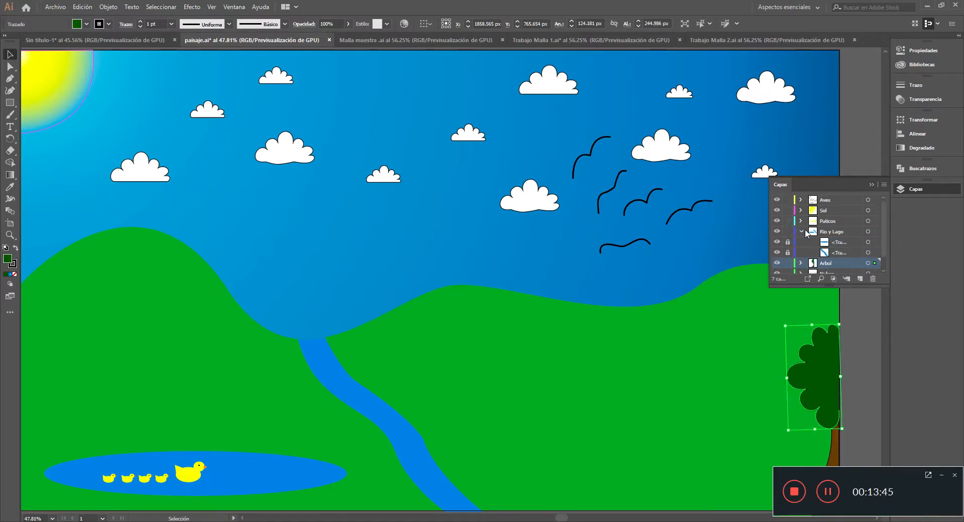
left_click(841, 245)
left_click(872, 243)
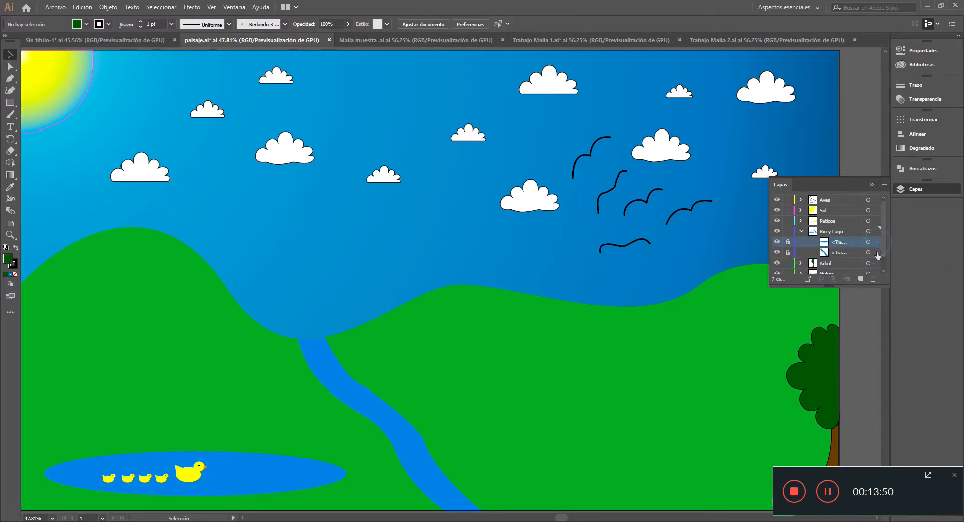
left_click(876, 256)
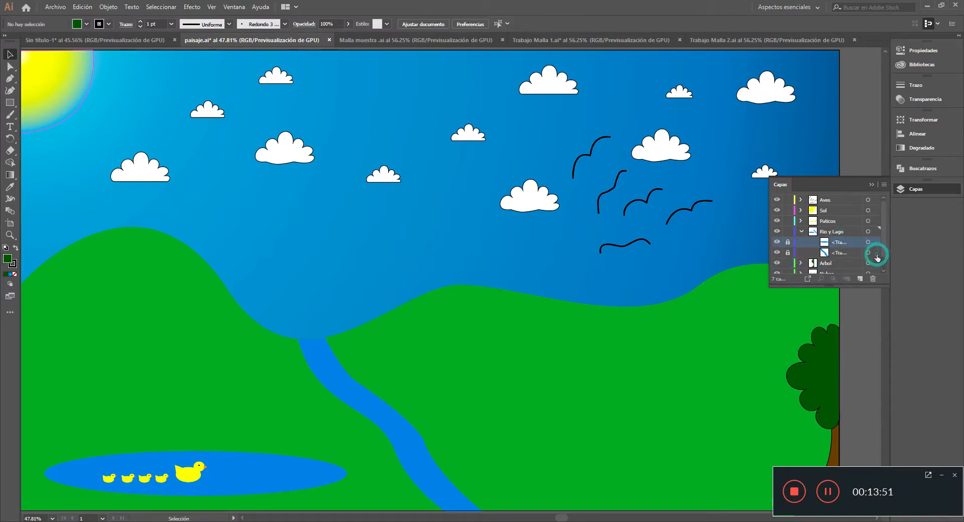
left_click(788, 242)
left_click(788, 242)
left_click(787, 252)
left_click(876, 242)
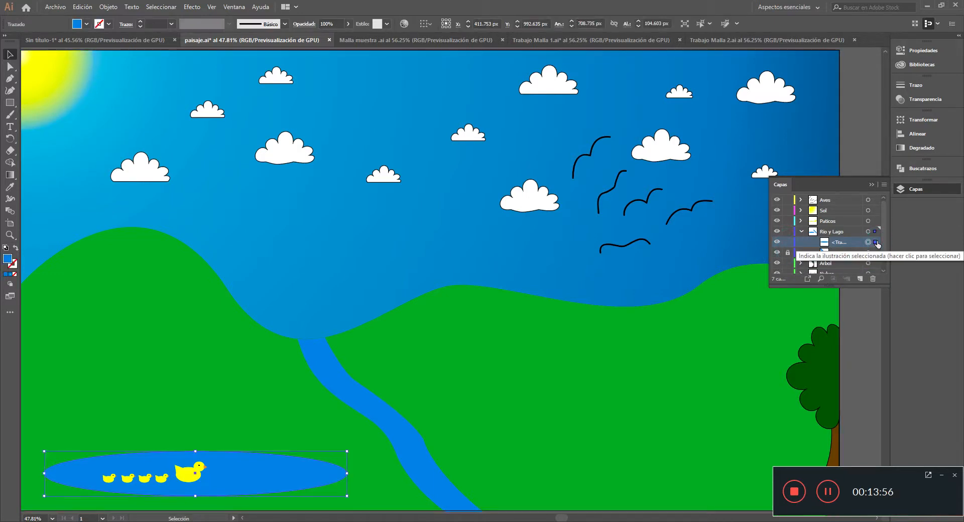
Unlock the river path in the Rio y Lago layer, select it from the layer list, and collapse the layer.
left_click(876, 253)
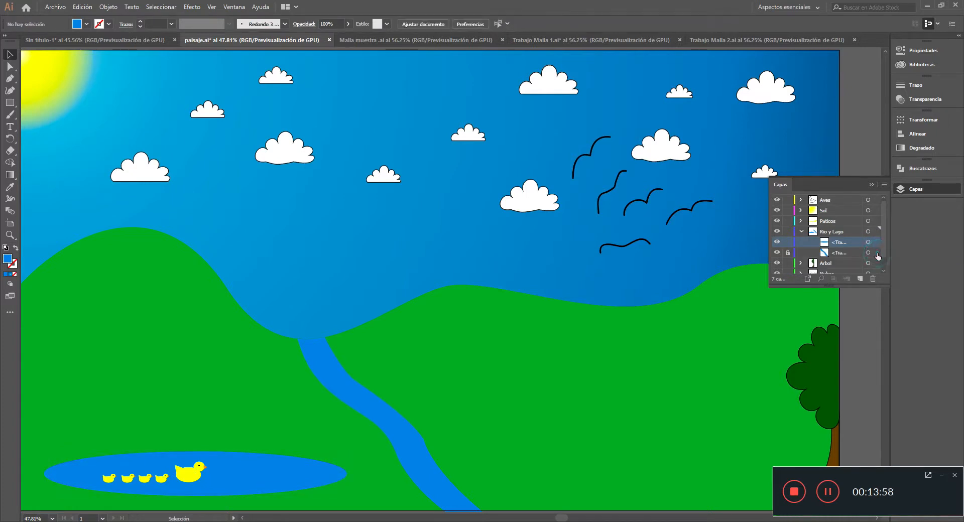
left_click(875, 255)
left_click(875, 253)
left_click(788, 252)
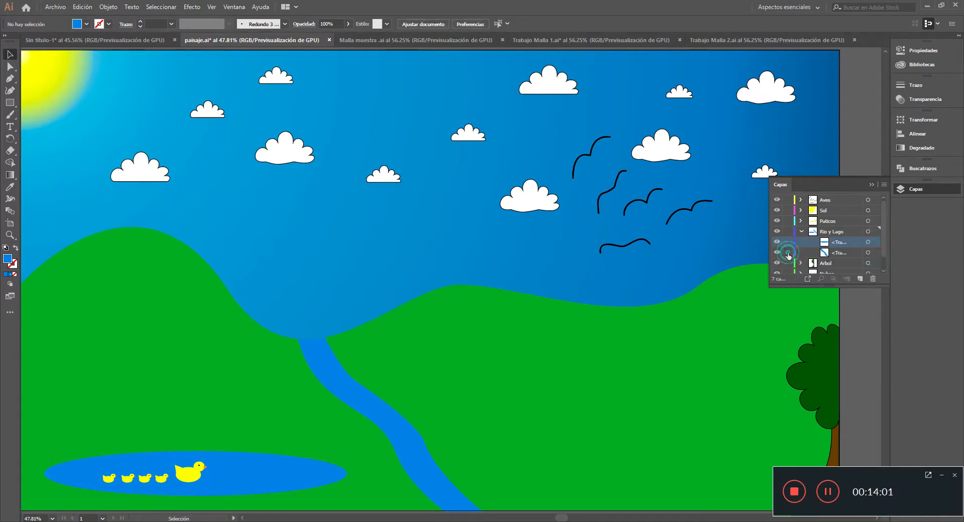
left_click(877, 253)
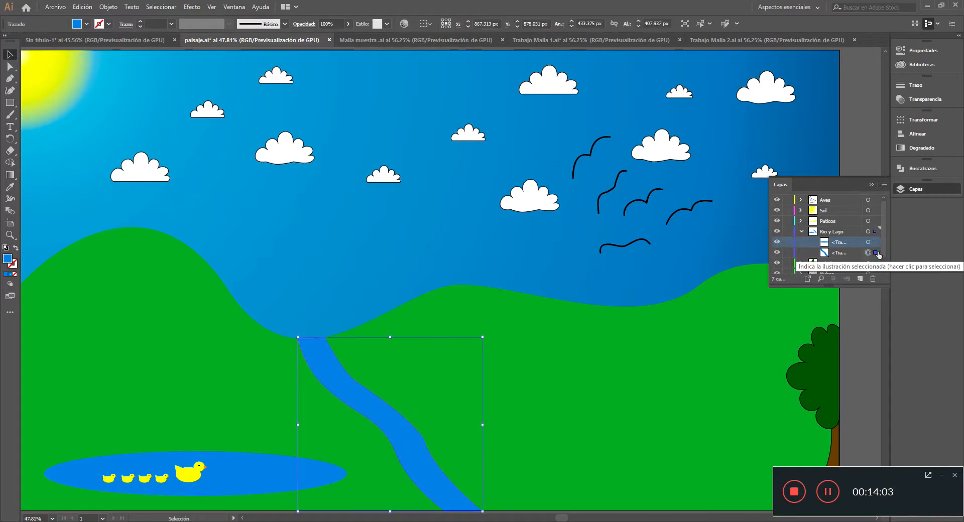
left_click(801, 232)
Examine the Paticos layer by selecting several duckling groups one after another from the layer list, and collapse it.
left_click(801, 221)
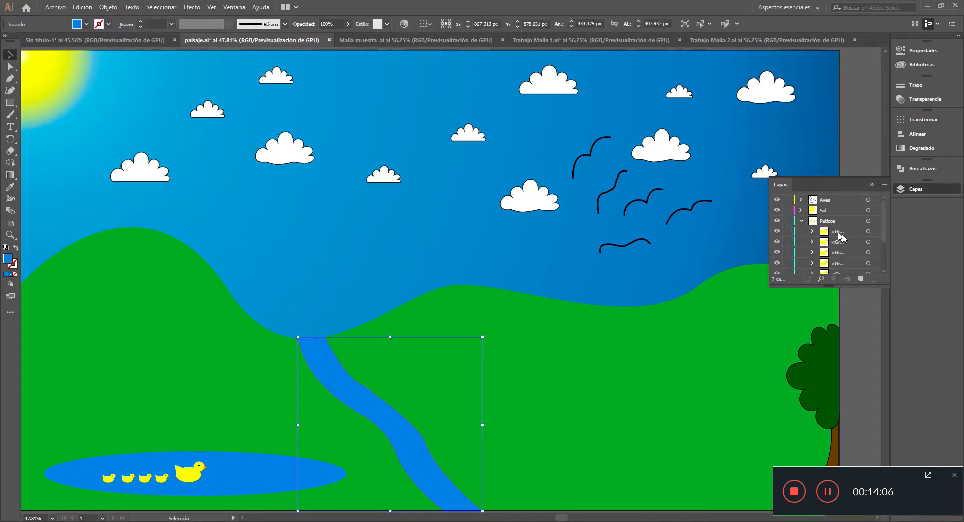
left_click(876, 242)
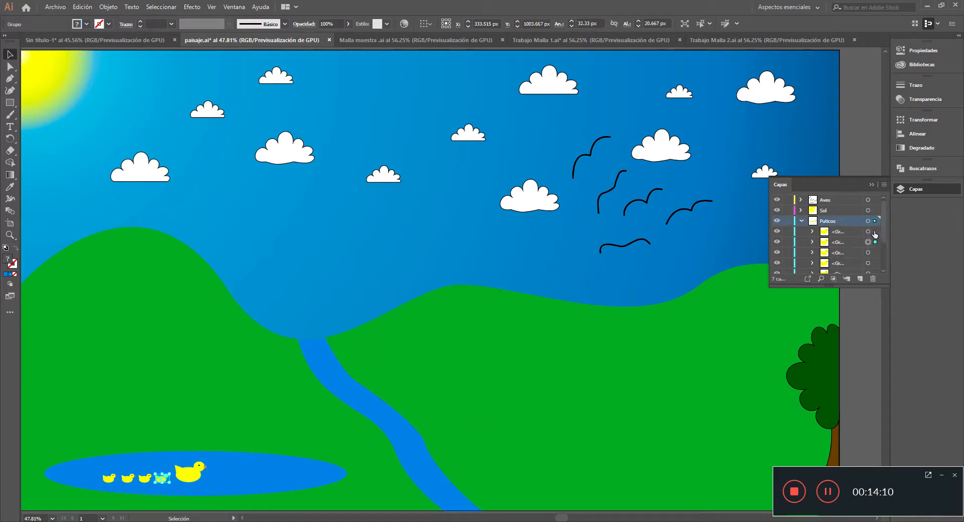
left_click(875, 253)
left_click(875, 264)
left_click(875, 253)
left_click(802, 221)
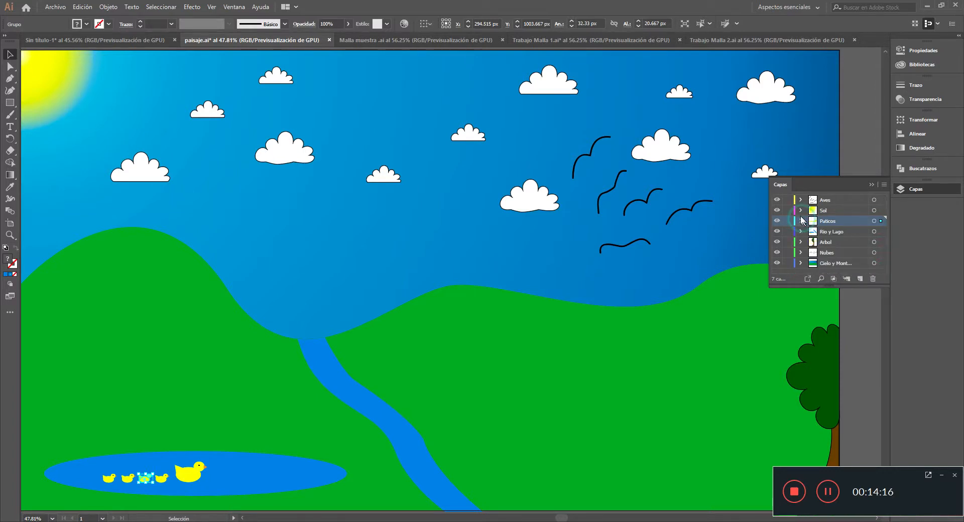
Examine the Sol layer by selecting its sun path from the layer list, and collapse it.
left_click(802, 210)
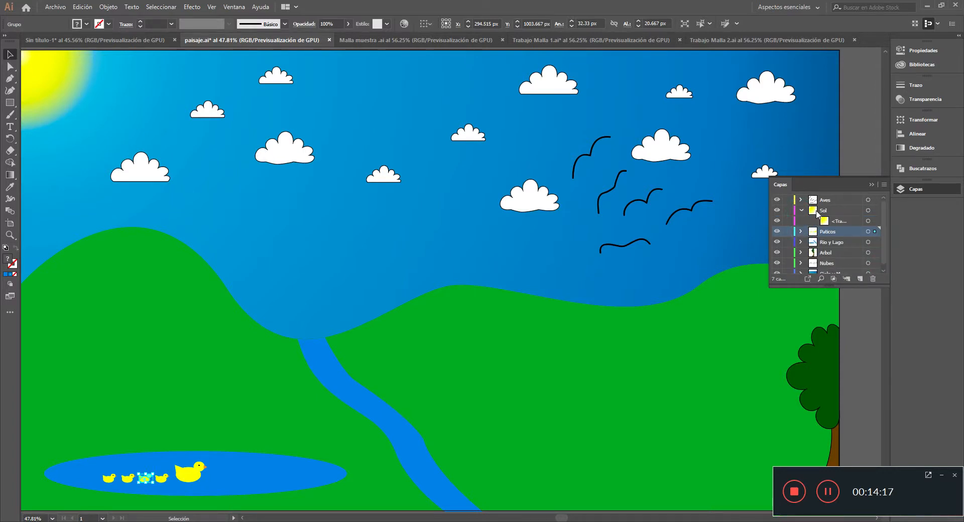
left_click(868, 221)
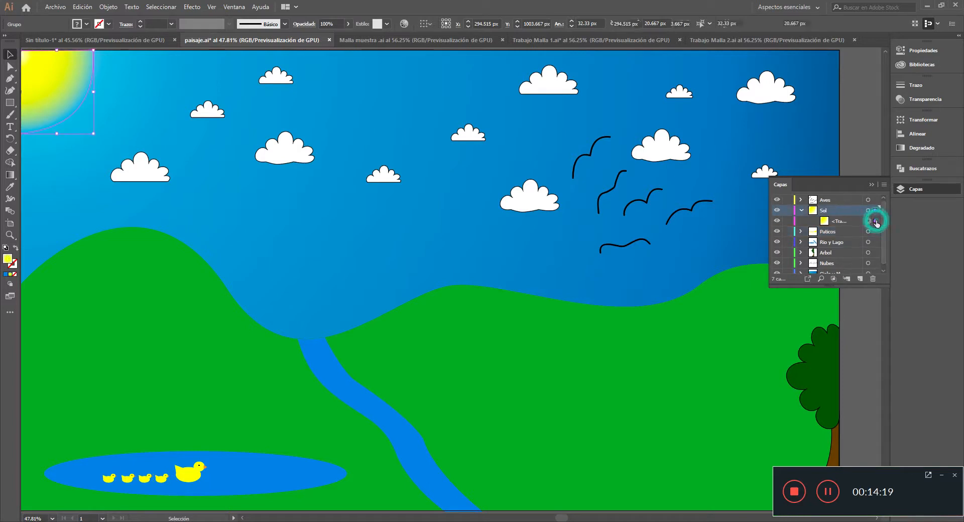
left_click(802, 211)
Move the bird group in the Aves layer to about X 1449 px, Y 366 px, and ungroup it.
left_click(801, 200)
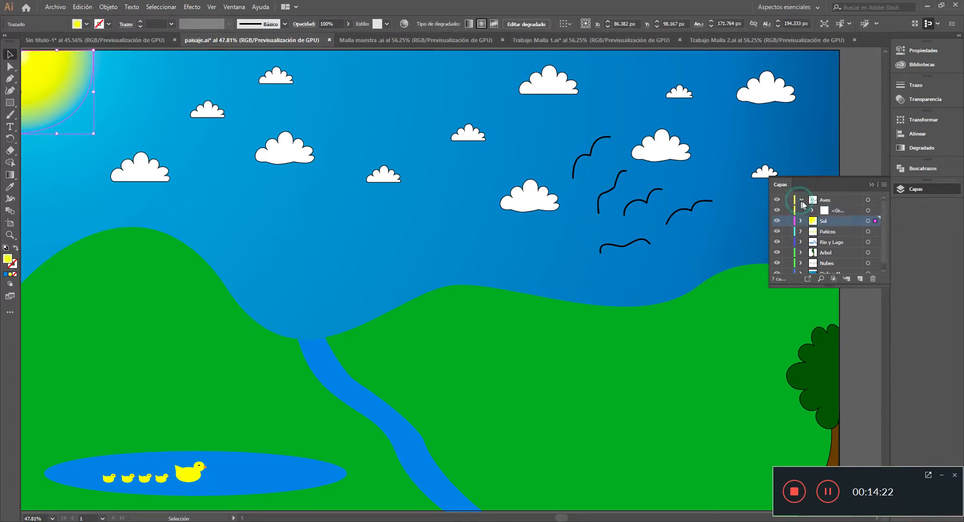
left_click(877, 213)
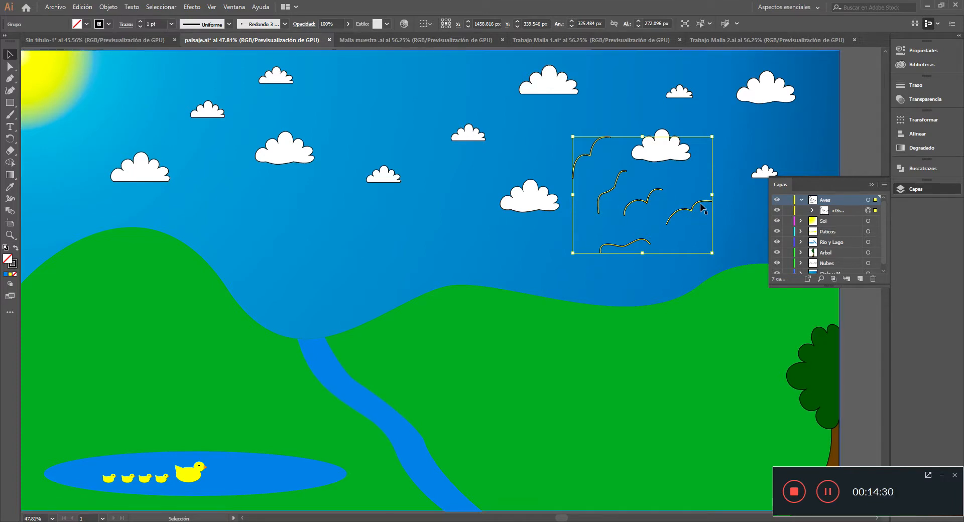
mouse_move(702, 206)
left_mouse_down()
mouse_move(679, 220)
mouse_move(695, 209)
mouse_move(697, 217)
left_mouse_up()
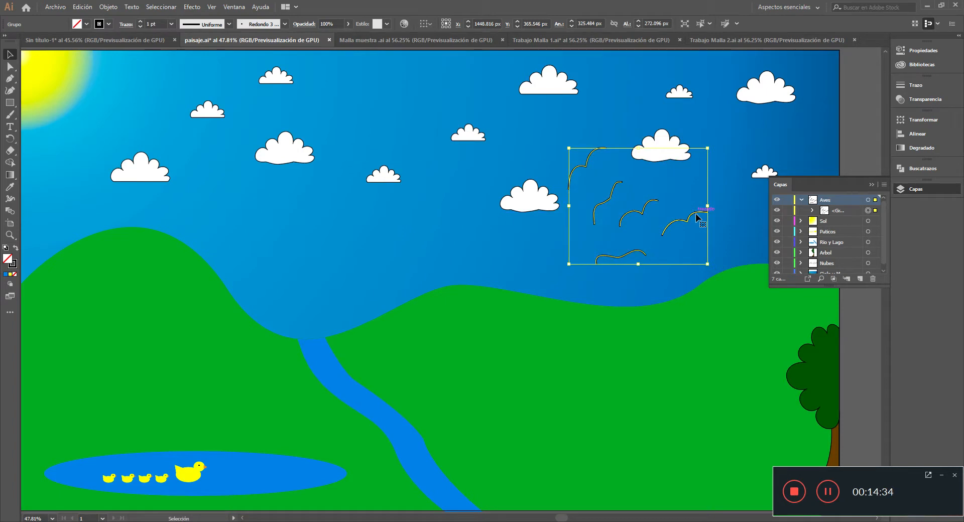
right_click(697, 218)
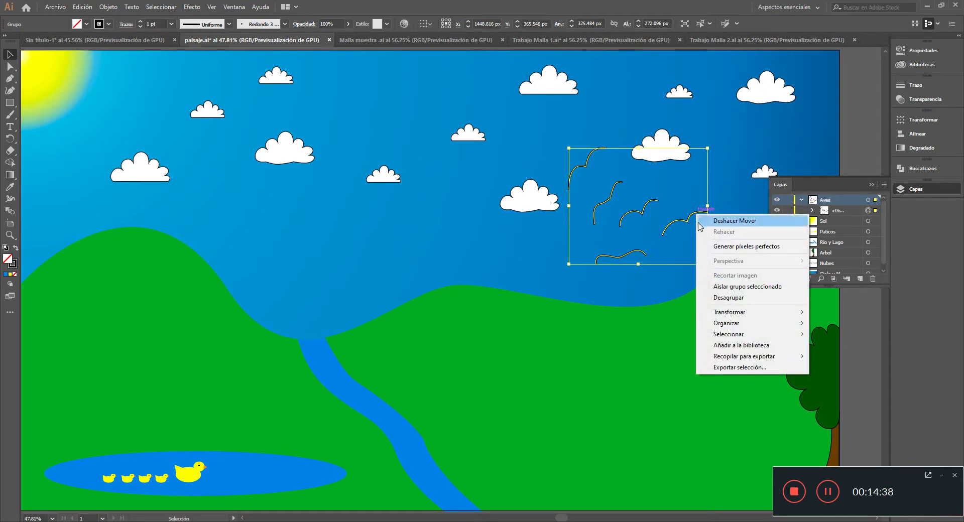
left_click(728, 297)
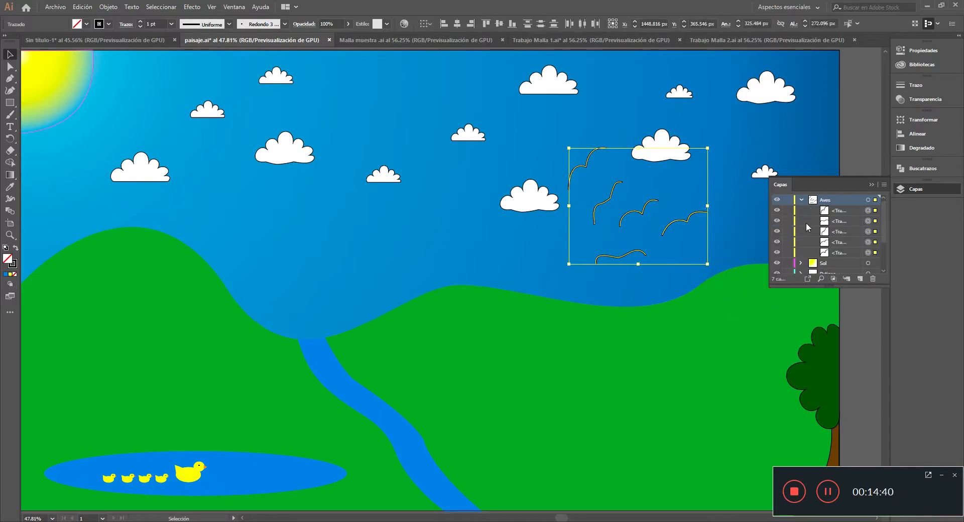
Collapse the Aves layer and select the separate birds one after another on the artboard.
left_click(802, 200)
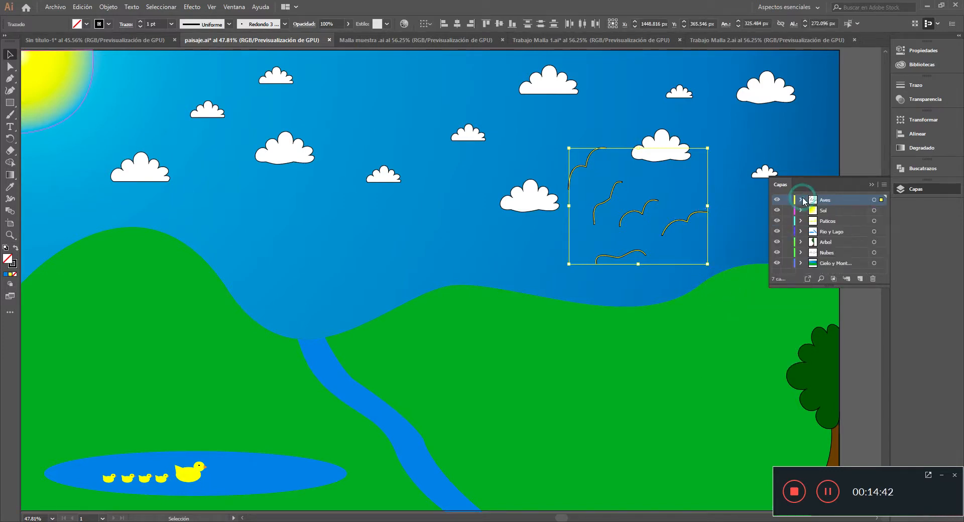
left_click(725, 204)
left_click(695, 215)
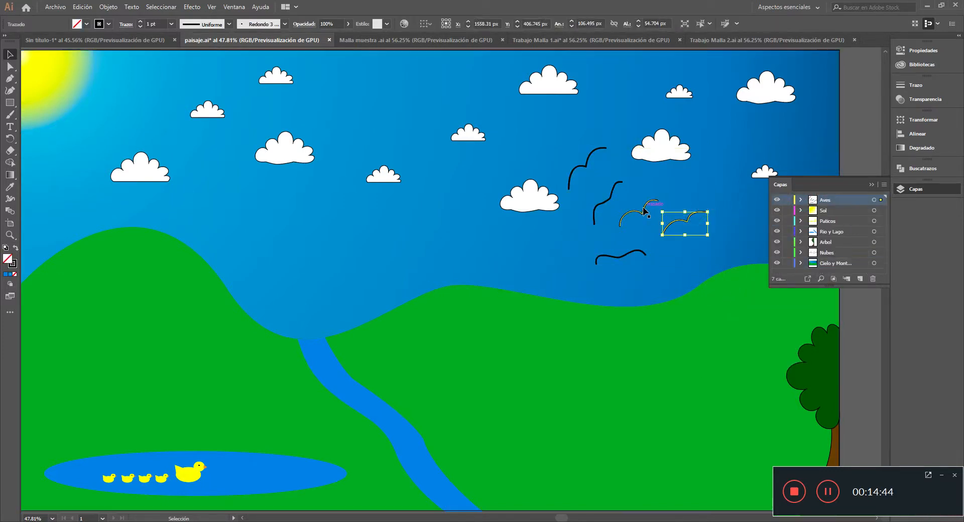
left_click(604, 204)
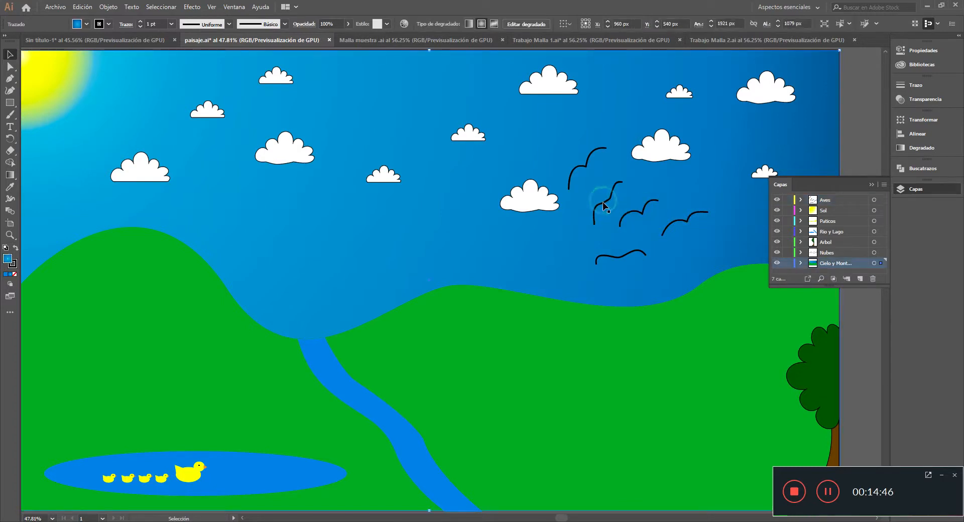
left_click(604, 198)
left_click(585, 164)
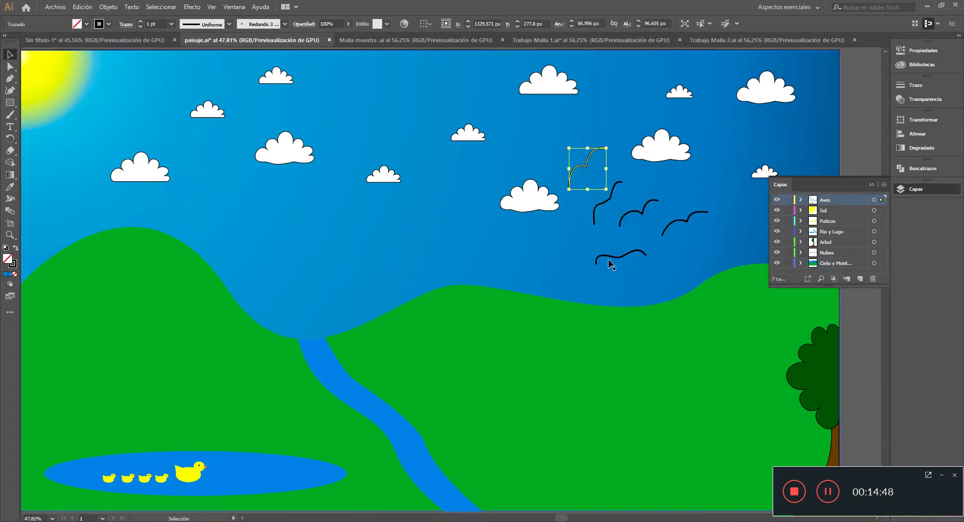
left_click(609, 257)
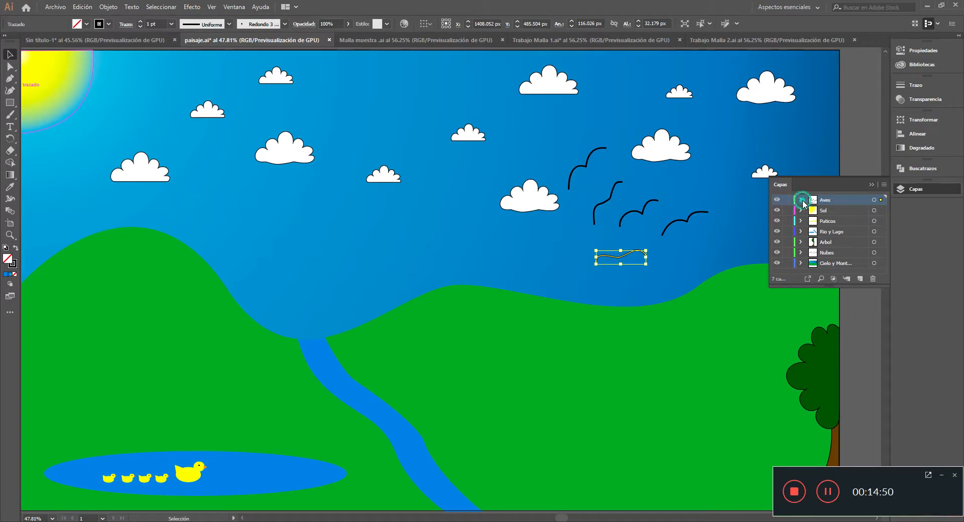
Expand the Aves layer, select all five bird paths together on the artboard, and group them.
left_click(800, 200)
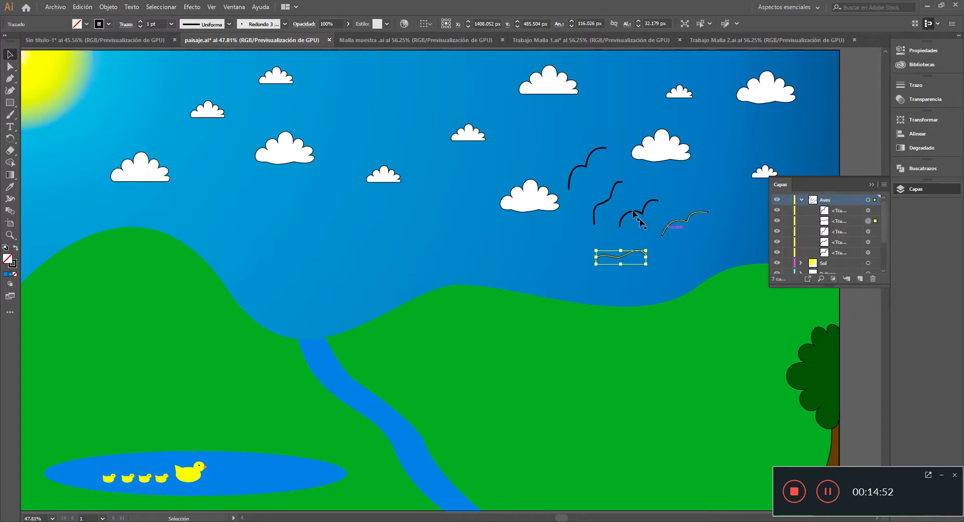
key("a")
left_click(673, 225)
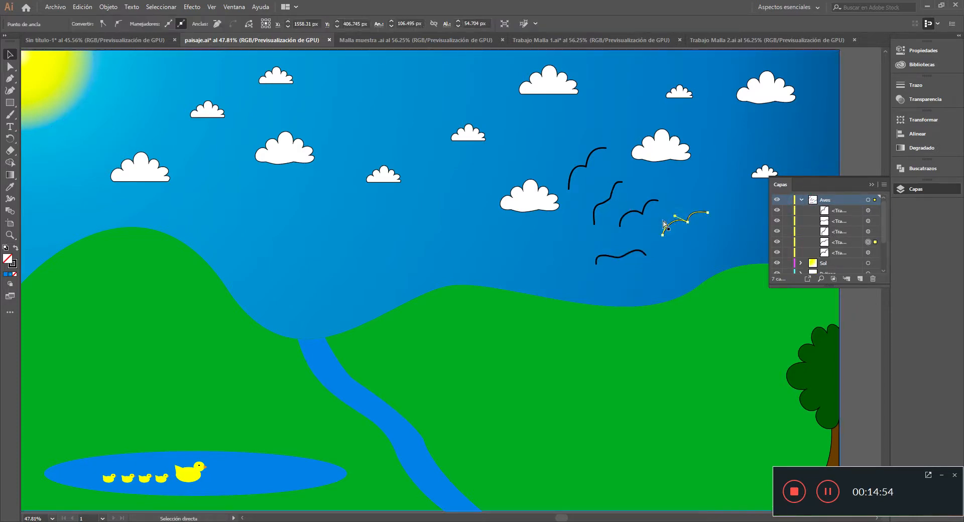
left_click(641, 251, "shift")
left_click(638, 207, "shift")
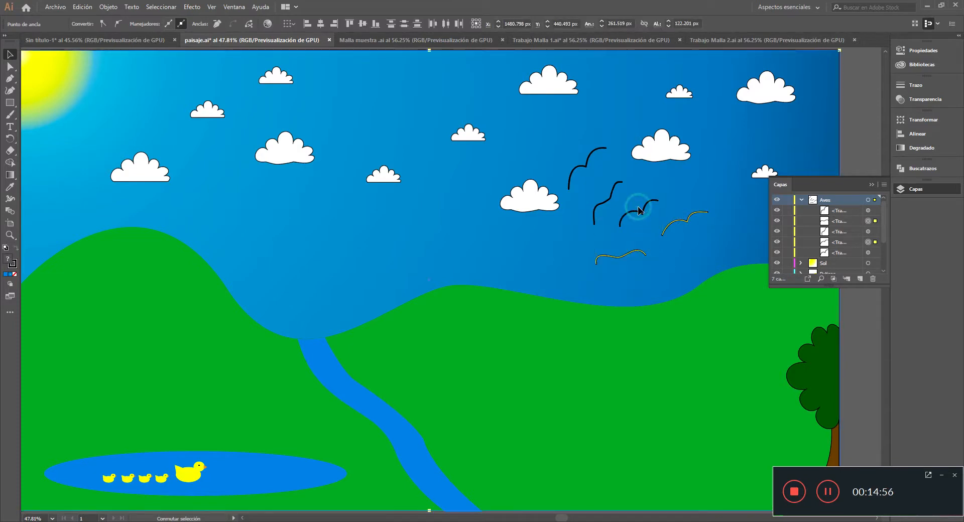
left_click(638, 211, "shift")
left_click(612, 194, "shift")
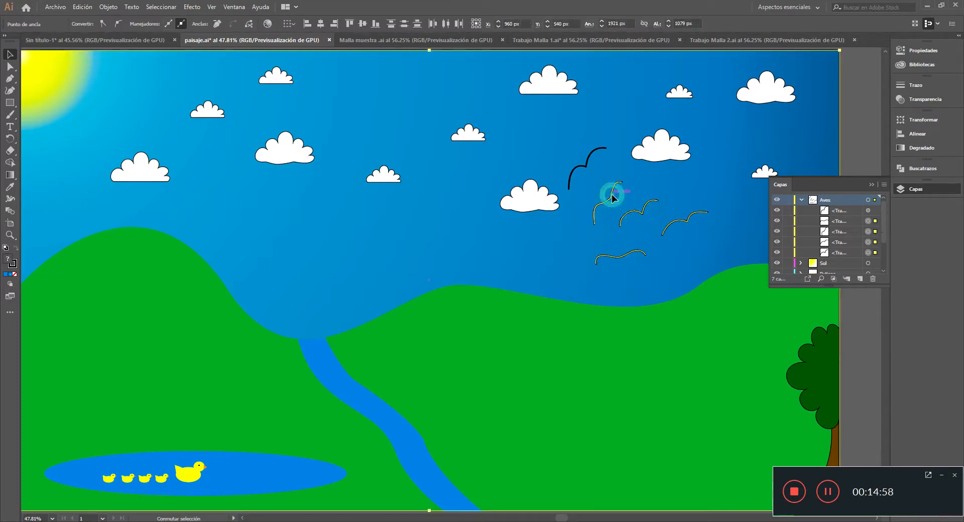
left_click(583, 160, "shift")
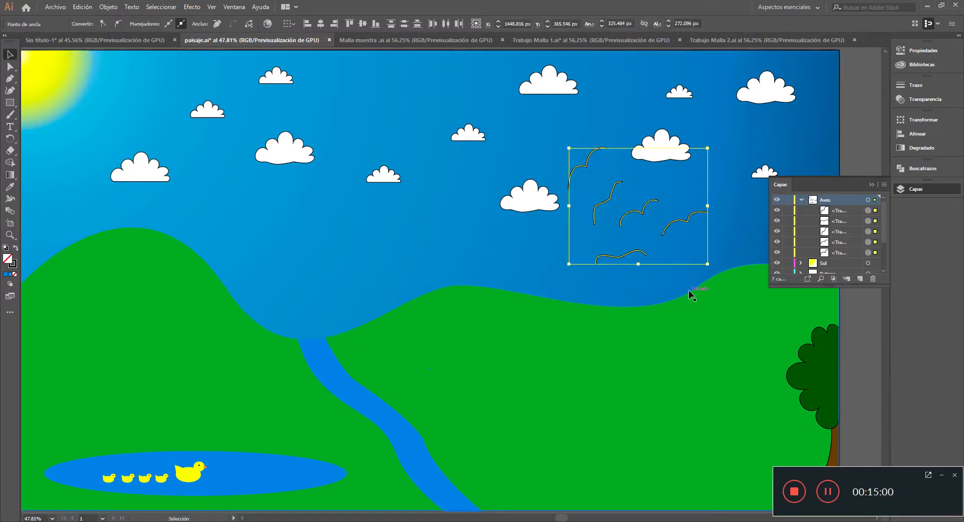
right_click(689, 221)
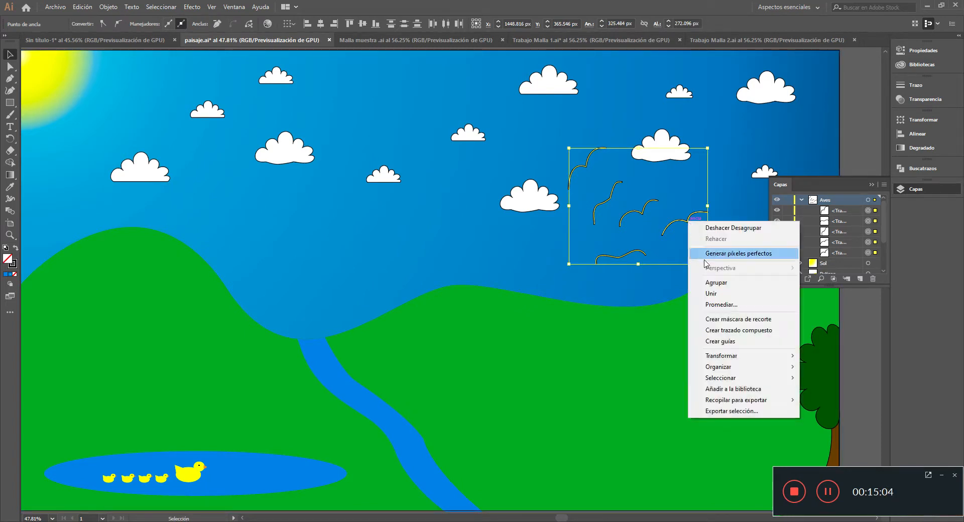
left_click(710, 283)
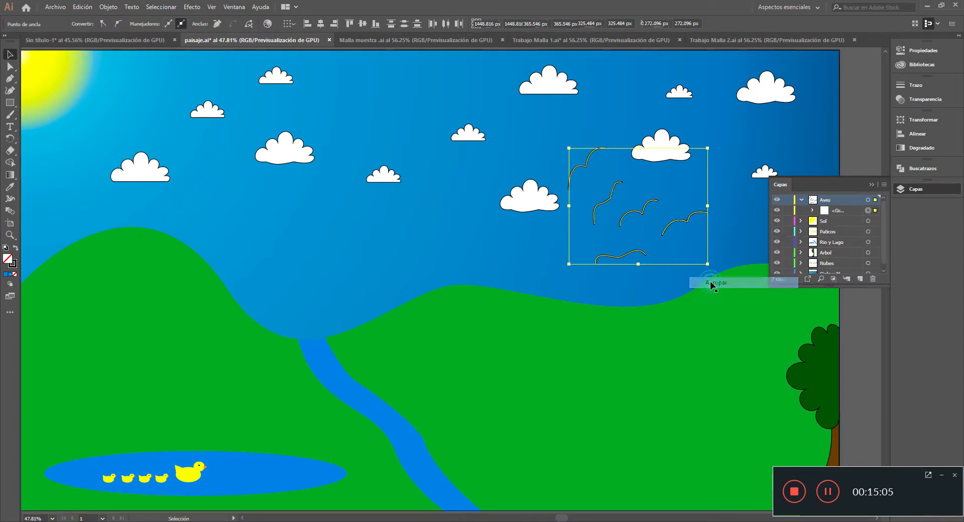
Examine the paths inside the regrouped birds, and collapse both the group and the Aves layer.
left_click(813, 211)
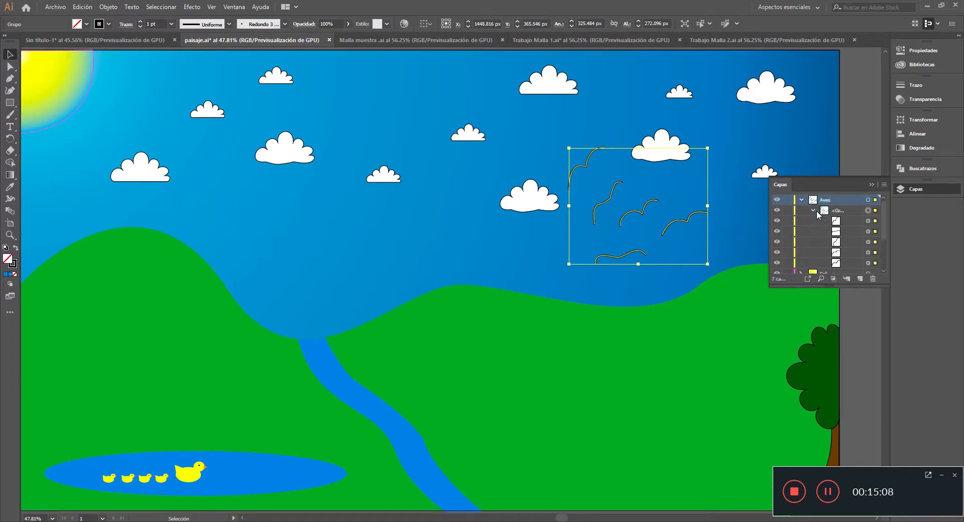
left_click(813, 212)
left_click(802, 200)
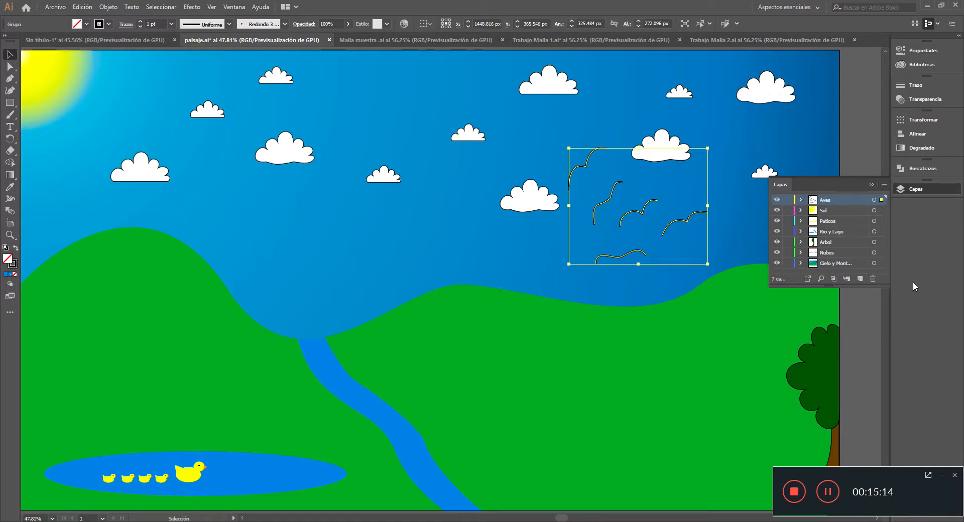
Add a new layer above the Aves layer and deselect the birds.
left_click(864, 280)
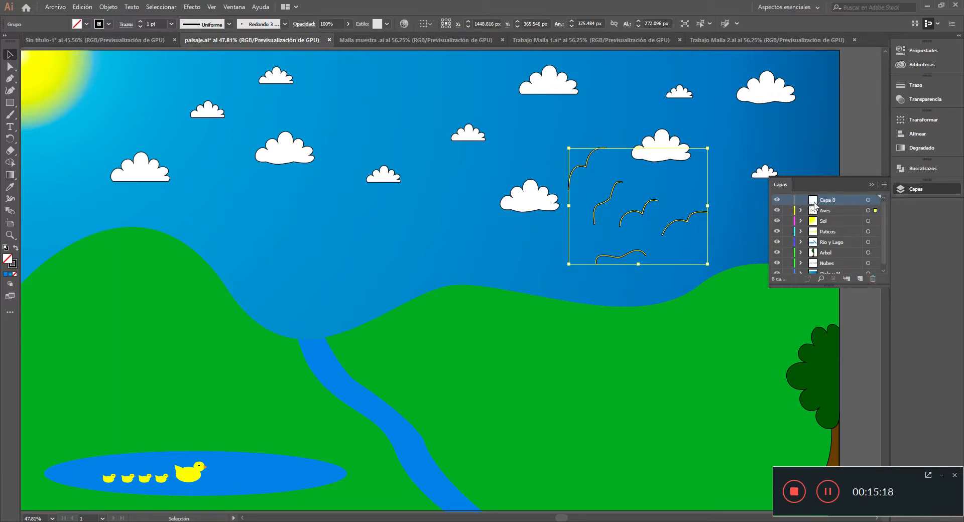
left_click(851, 149)
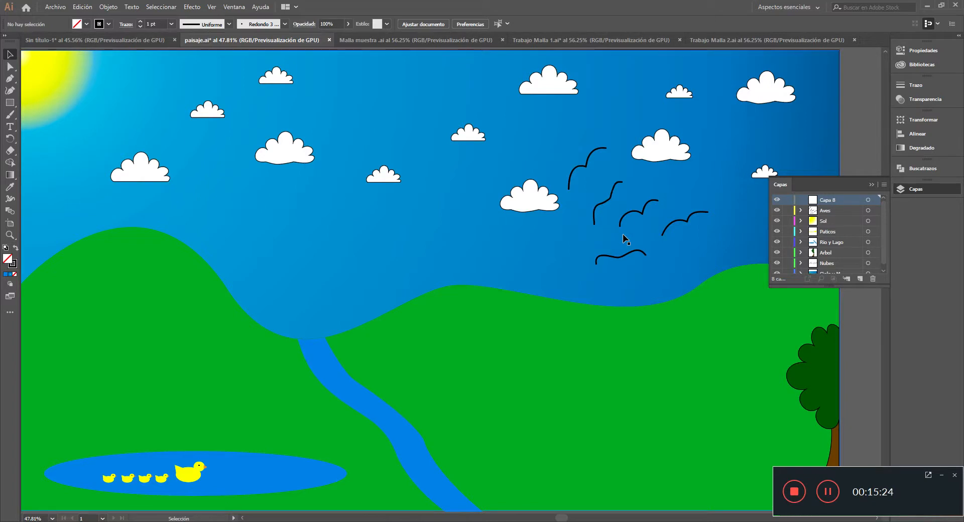
Activate the Paintbrush tool, and set the stroke to none and the fill colour to crimson B71346.
left_click(10, 115)
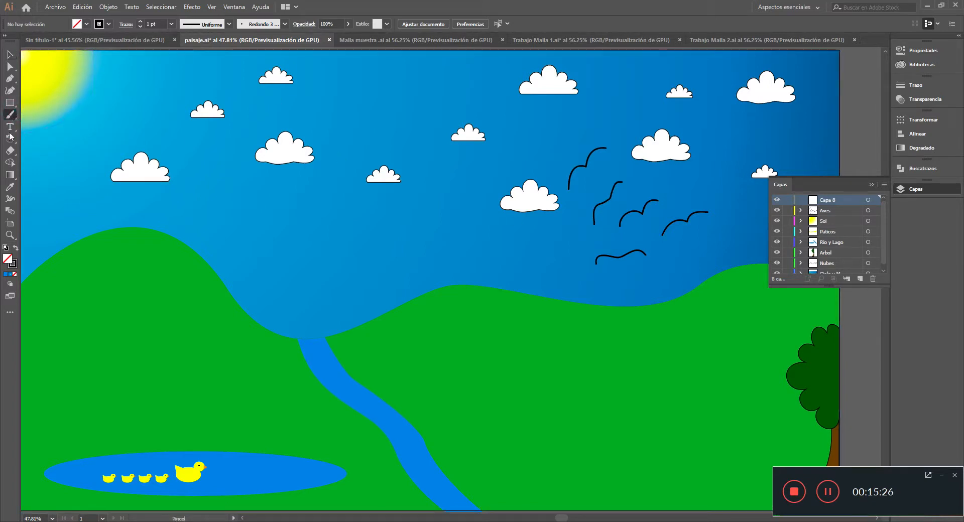
left_click(14, 265)
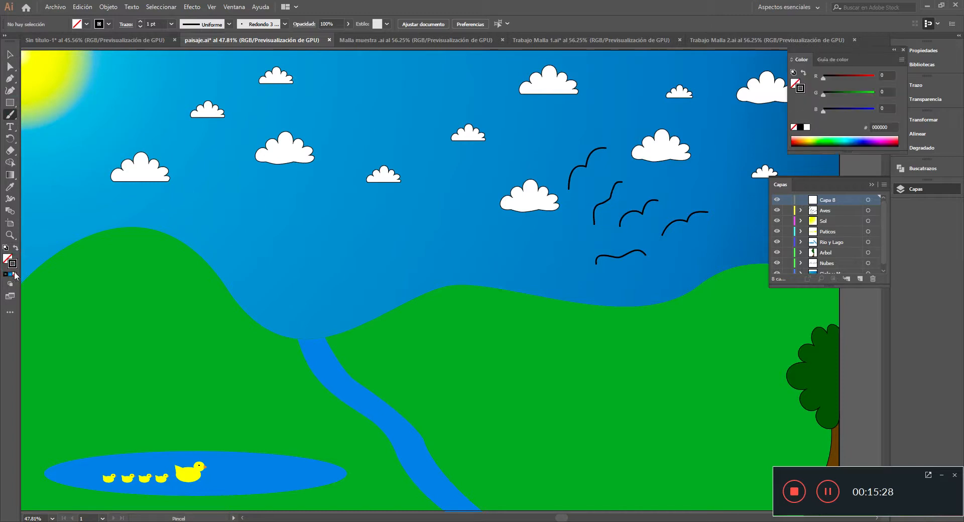
left_click(15, 275)
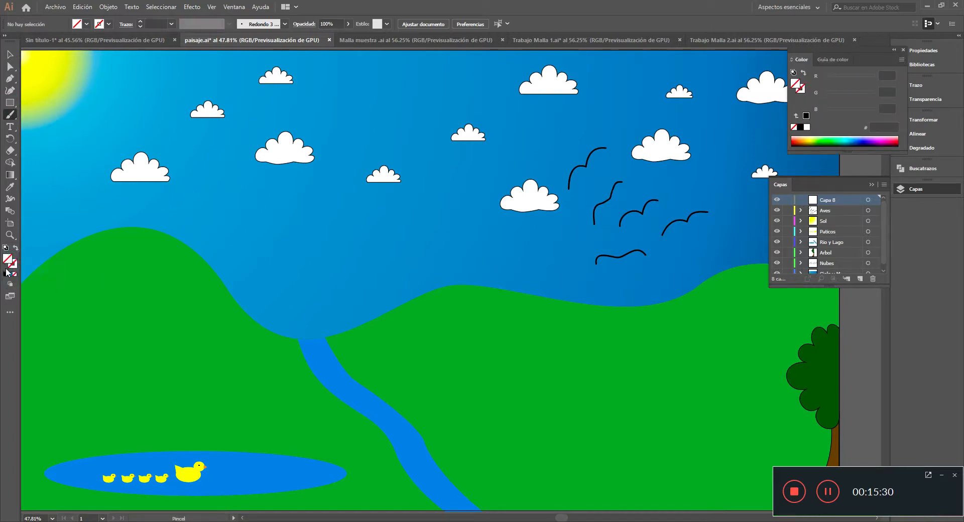
left_click(7, 258)
double_click(7, 259)
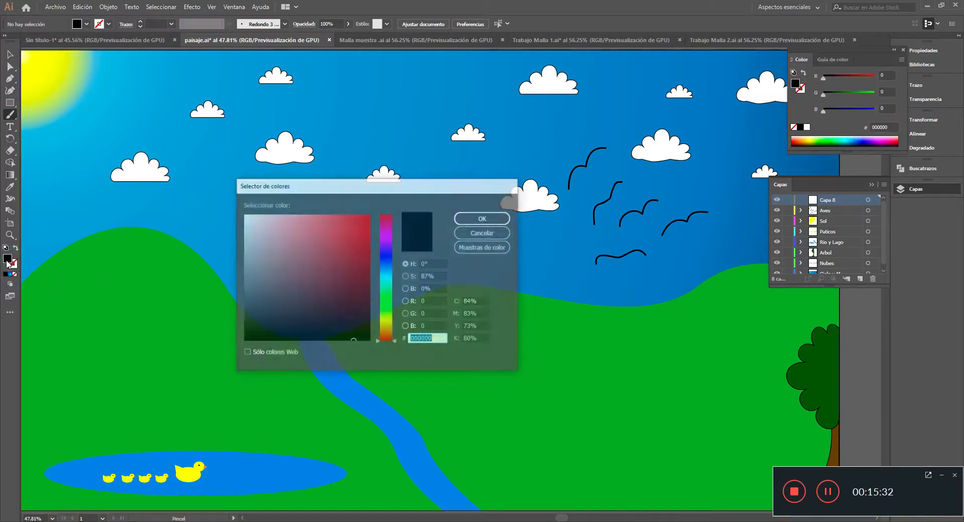
left_click(360, 236)
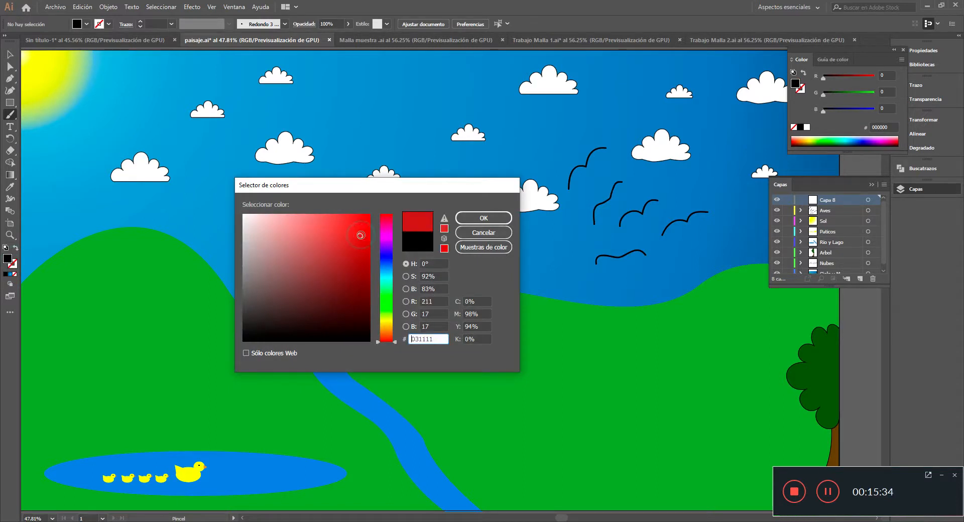
mouse_move(360, 236)
left_mouse_down()
mouse_move(361, 257)
mouse_move(384, 220)
left_mouse_up()
left_click_drag(356, 257, 357, 249)
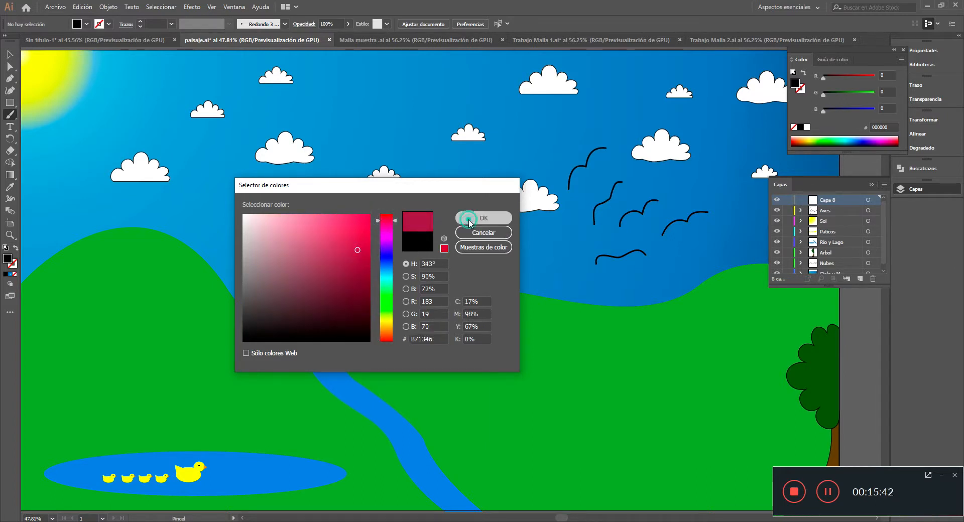
left_click(469, 218)
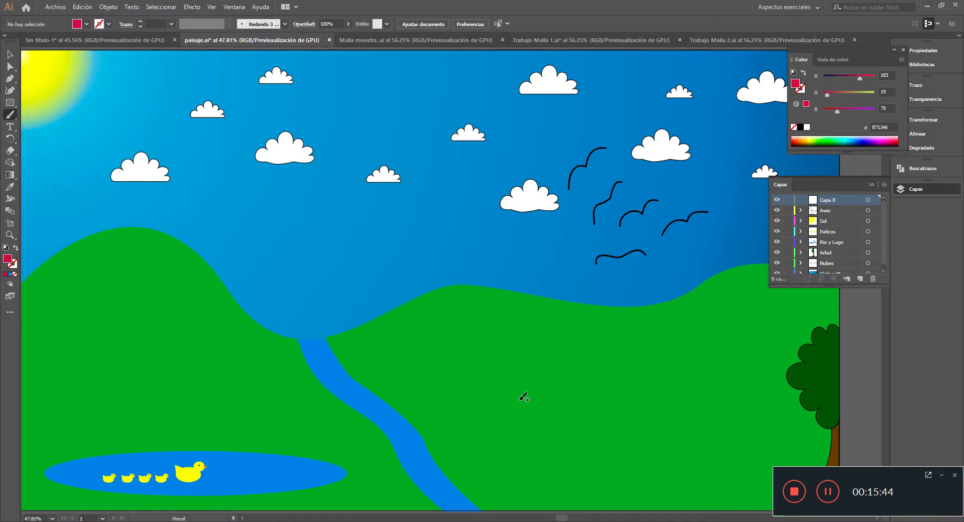
Paint four freehand crimson flower outlines, about 45 to 85 px wide, on the green hill between the river and the tree.
mouse_move(520, 406)
left_mouse_down()
mouse_move(535, 399)
mouse_move(530, 409)
left_mouse_up()
left_click_drag(522, 404, 523, 405)
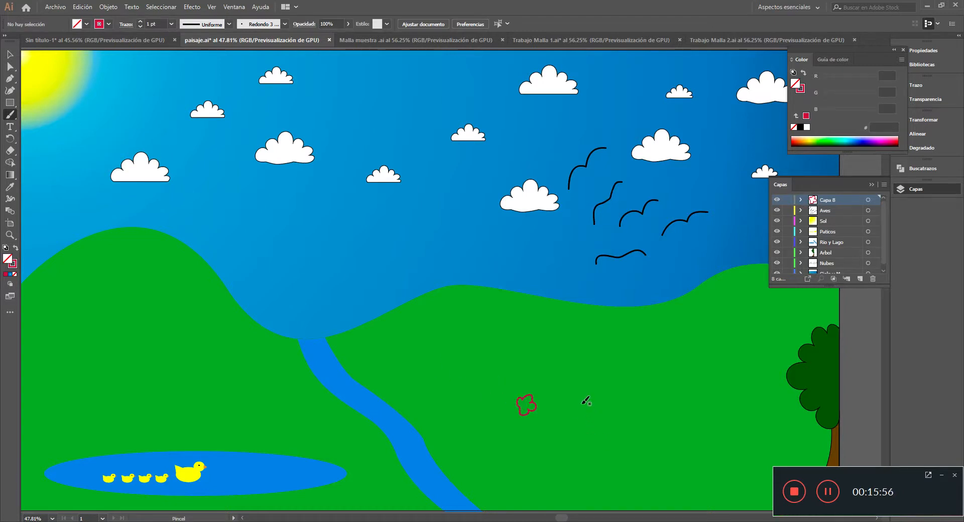
mouse_move(582, 404)
left_mouse_down()
mouse_move(578, 396)
mouse_move(594, 391)
mouse_move(604, 401)
mouse_move(584, 402)
left_mouse_up()
mouse_move(648, 446)
left_mouse_down()
mouse_move(666, 424)
mouse_move(663, 443)
mouse_move(649, 446)
left_mouse_up()
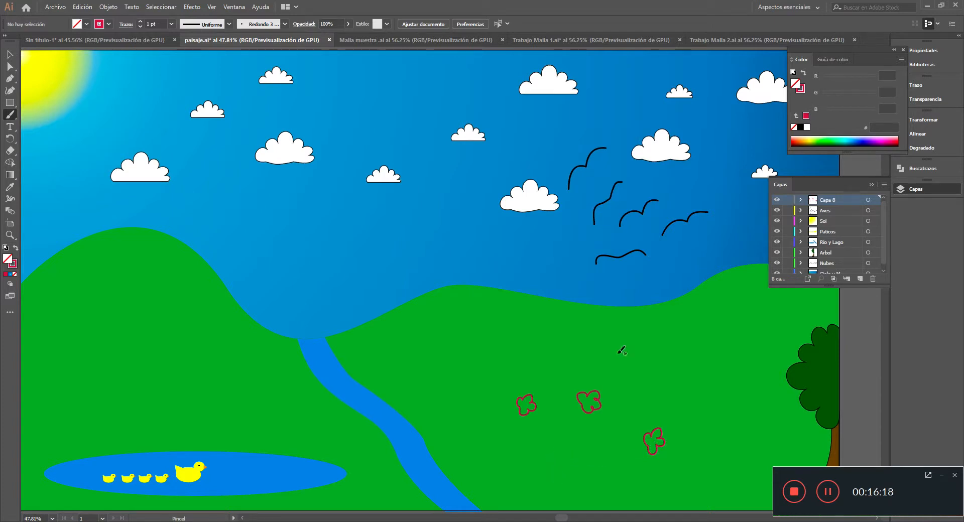
left_click(683, 386)
mouse_move(684, 381)
left_mouse_down()
mouse_move(692, 373)
mouse_move(708, 397)
mouse_move(690, 388)
left_mouse_up()
left_click(11, 56)
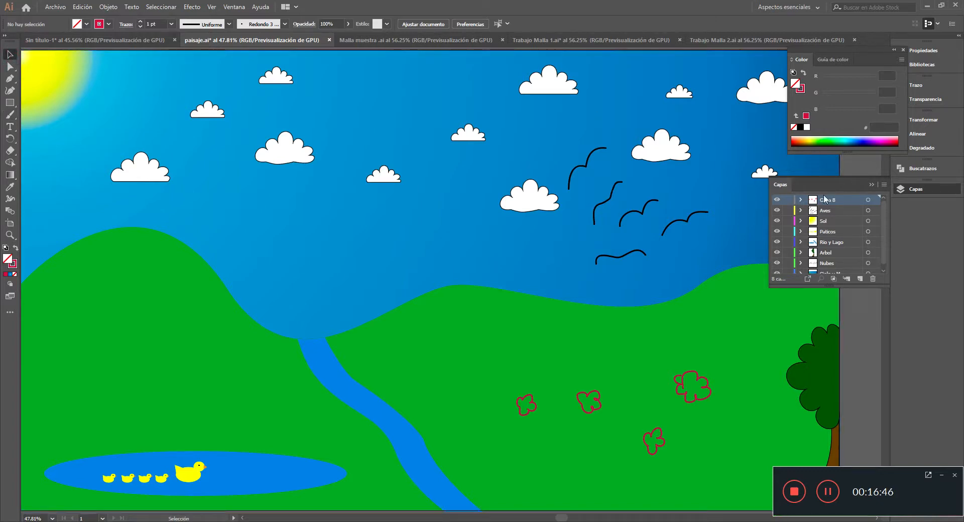
Expand the new layer, select its flower paths one after another, and collapse the layer.
left_click(801, 200)
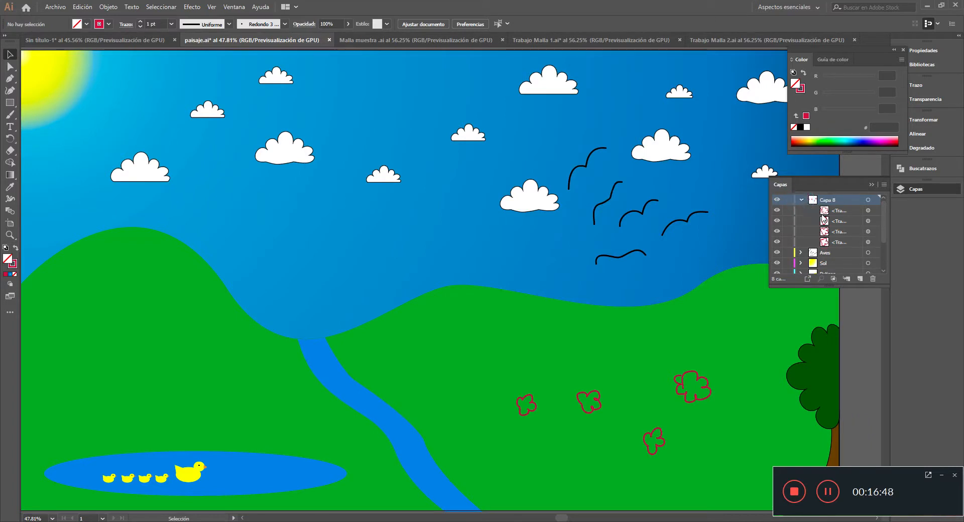
left_click(823, 211)
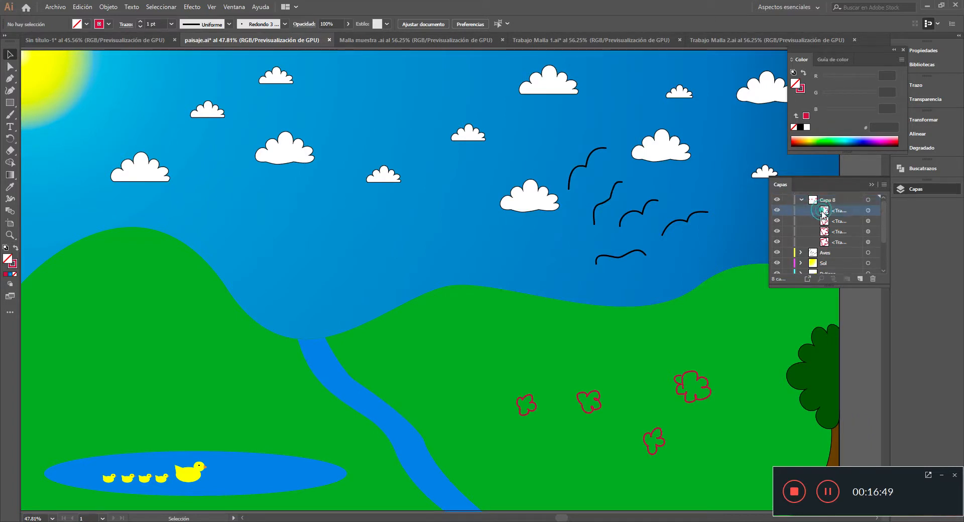
left_click(869, 211)
left_click(875, 220)
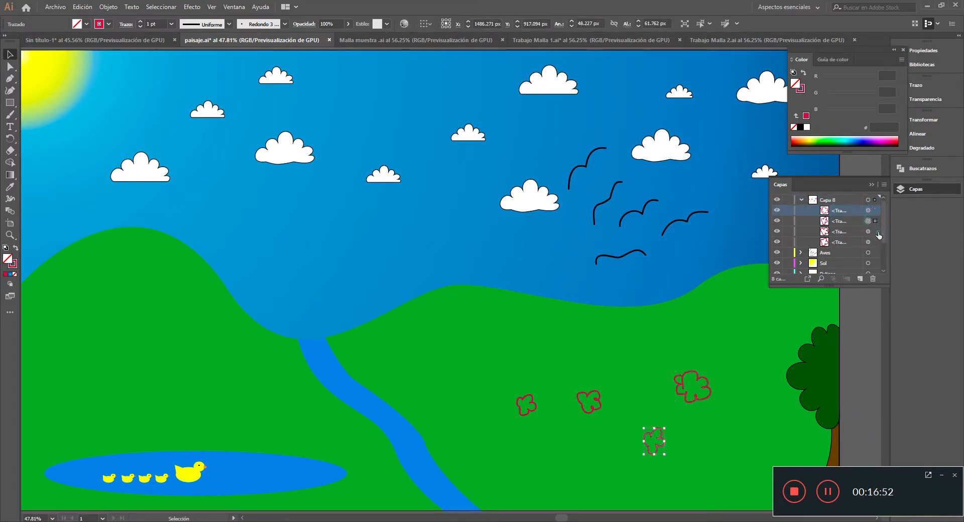
left_click(875, 231)
left_click(875, 242)
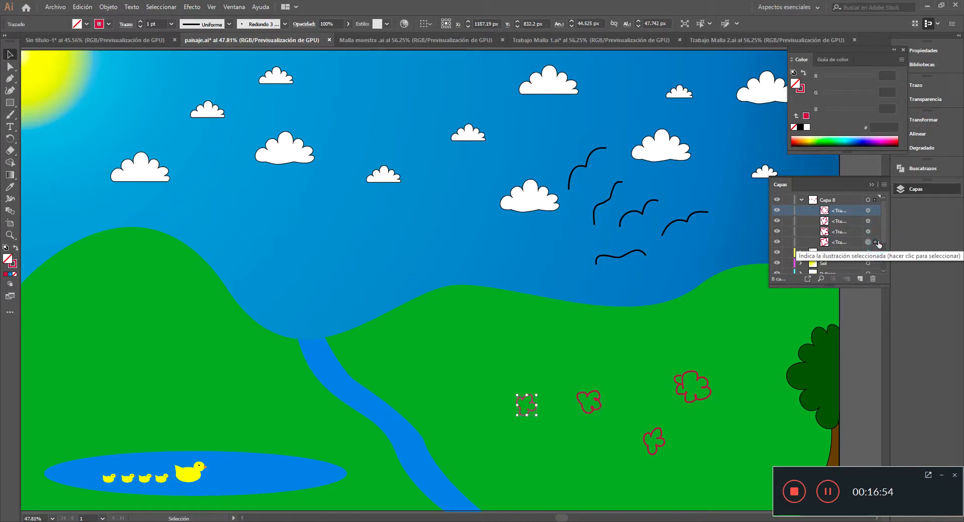
left_click(875, 231)
left_click(876, 221)
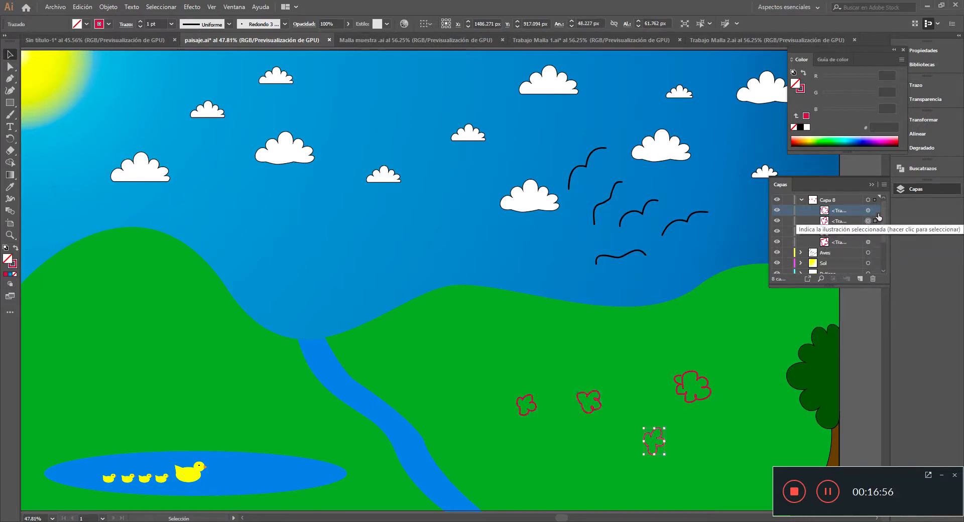
left_click(875, 211)
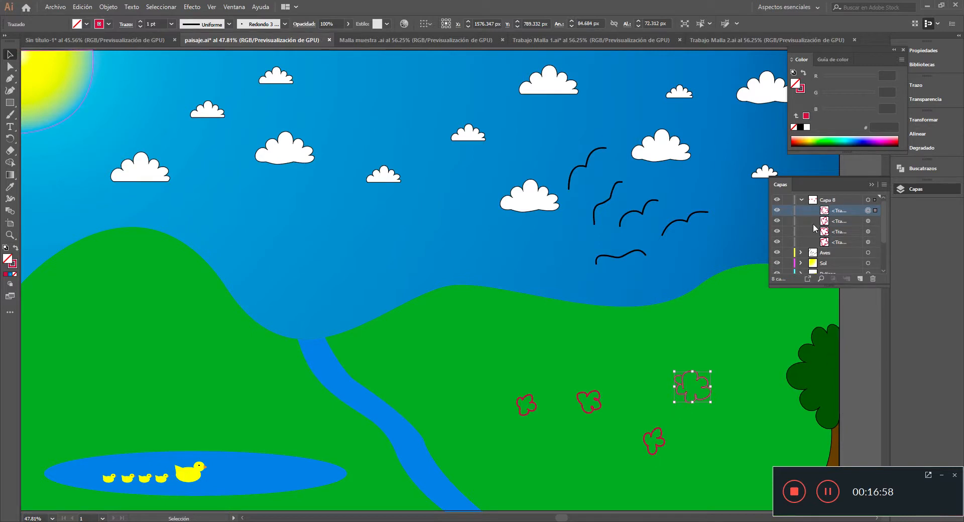
left_click(800, 200)
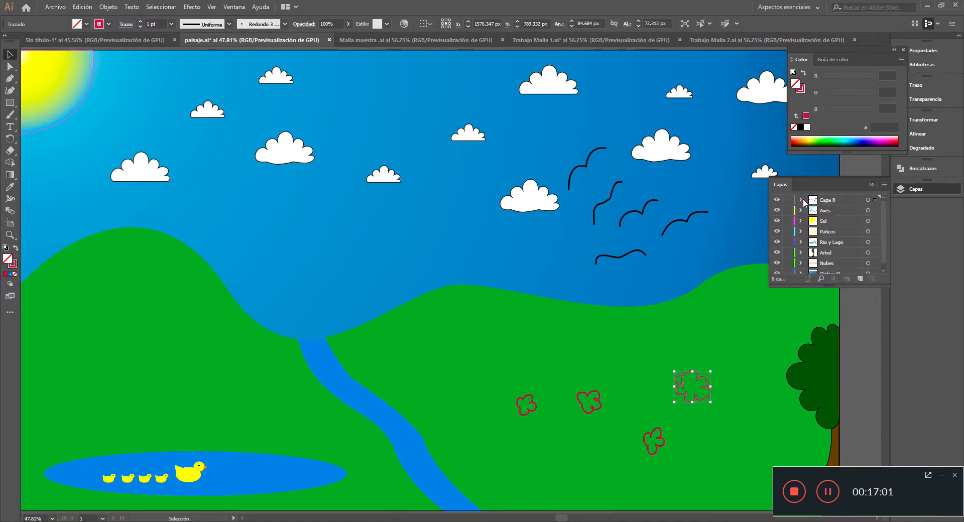
Hide and show again the Rio y Lago layer and the sky and mountains layer to check what each contains.
left_click(777, 242)
left_click(778, 243)
left_click_drag(884, 226, 886, 259)
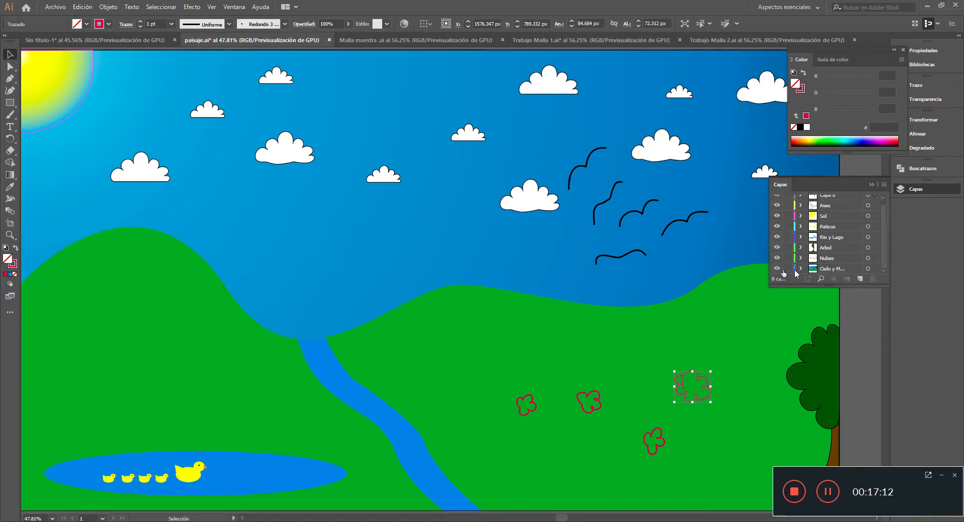
left_click(776, 269)
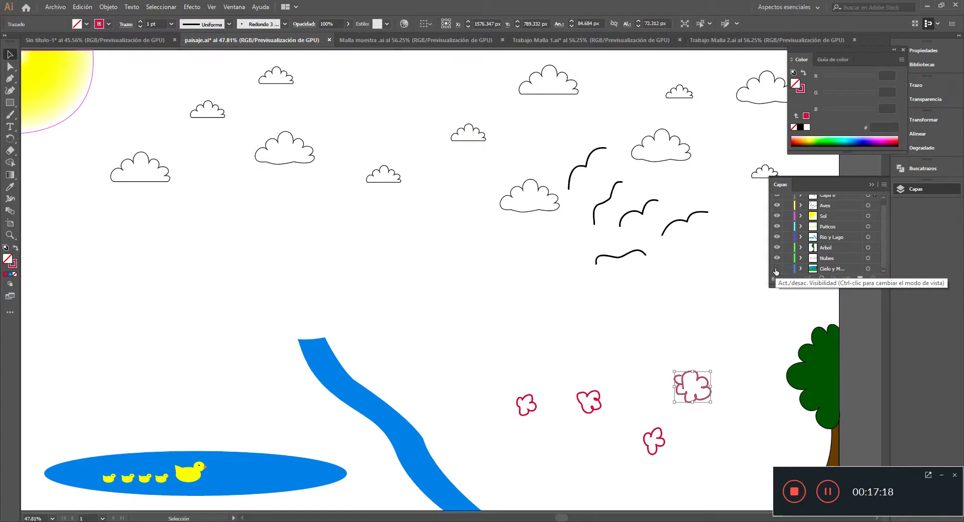
left_click(777, 269)
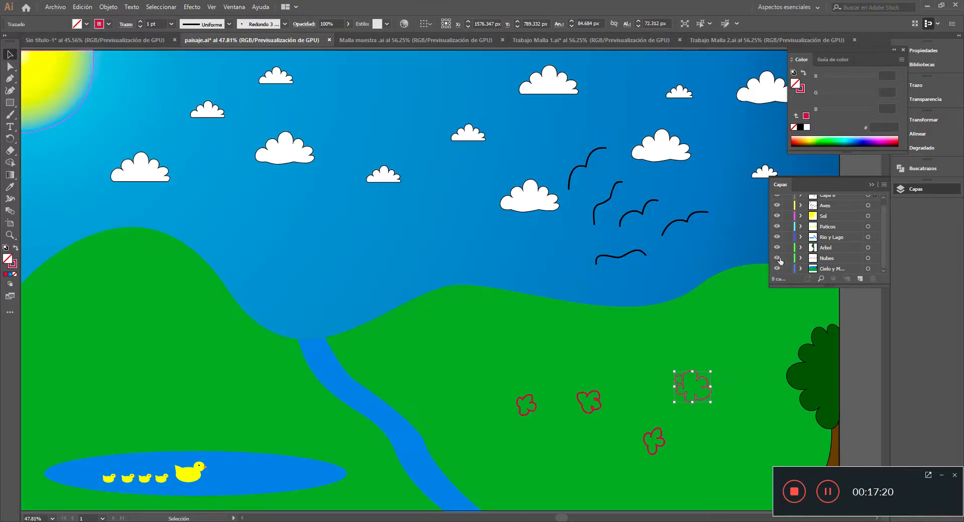
Expand the sky and mountains layer, hide and reshow its hill and sky paths in turn, and close the layers list.
left_click(802, 269)
scroll(884, 253, "down", 2)
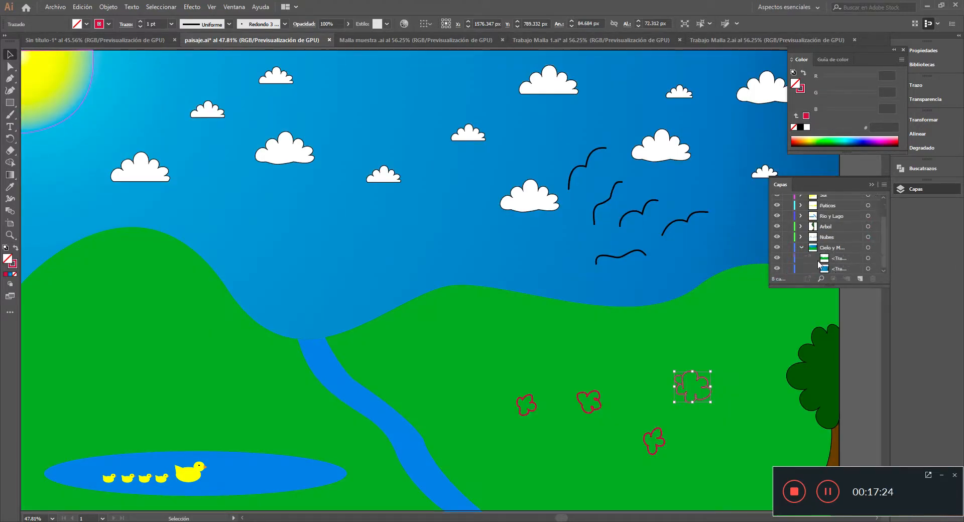
left_click(789, 259)
left_click(776, 259)
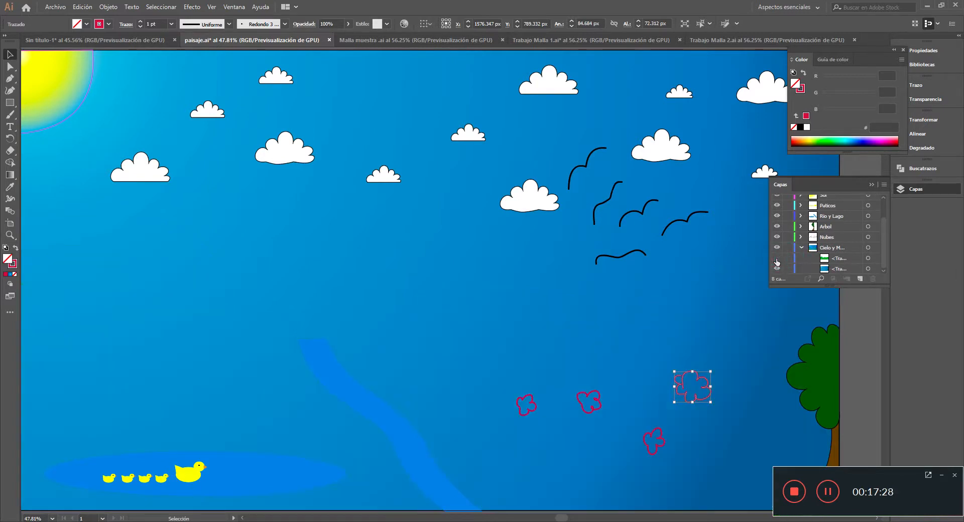
left_click(777, 259)
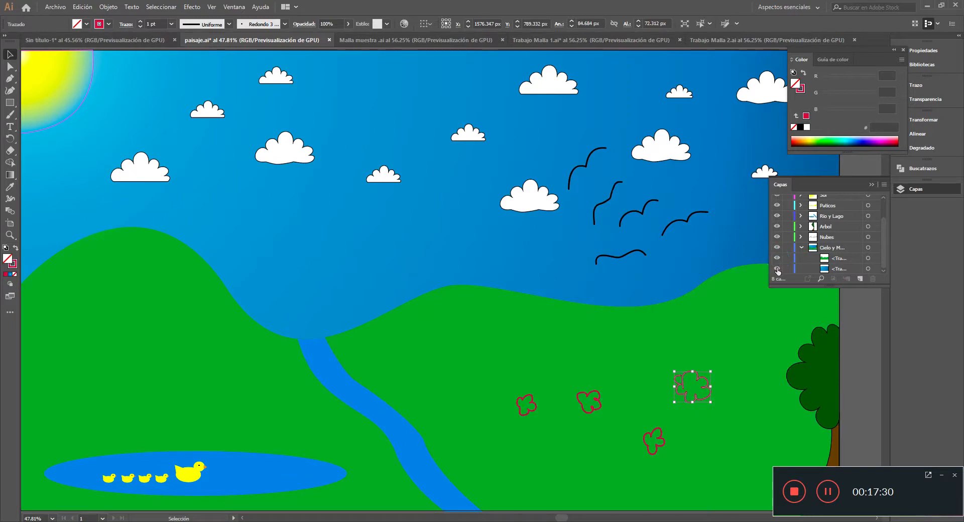
left_click(777, 269)
left_click(778, 269)
left_click(872, 185)
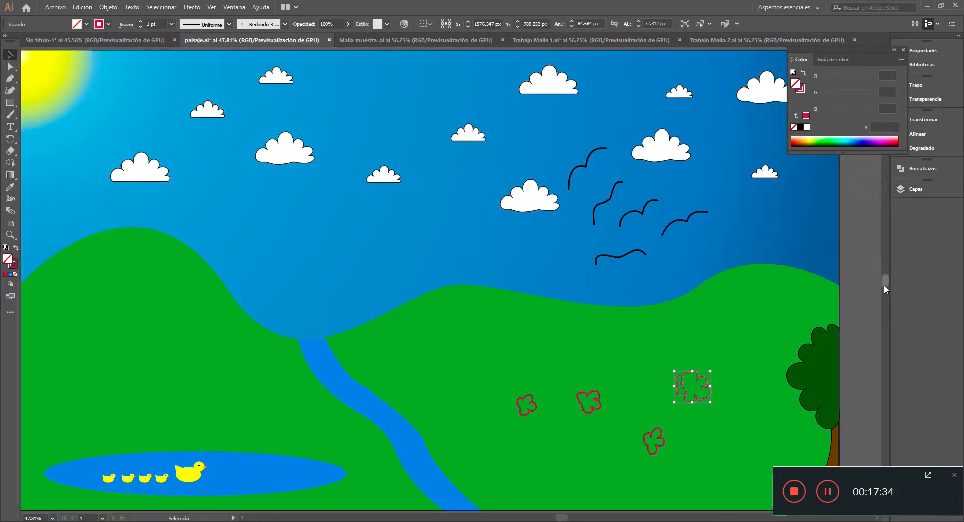